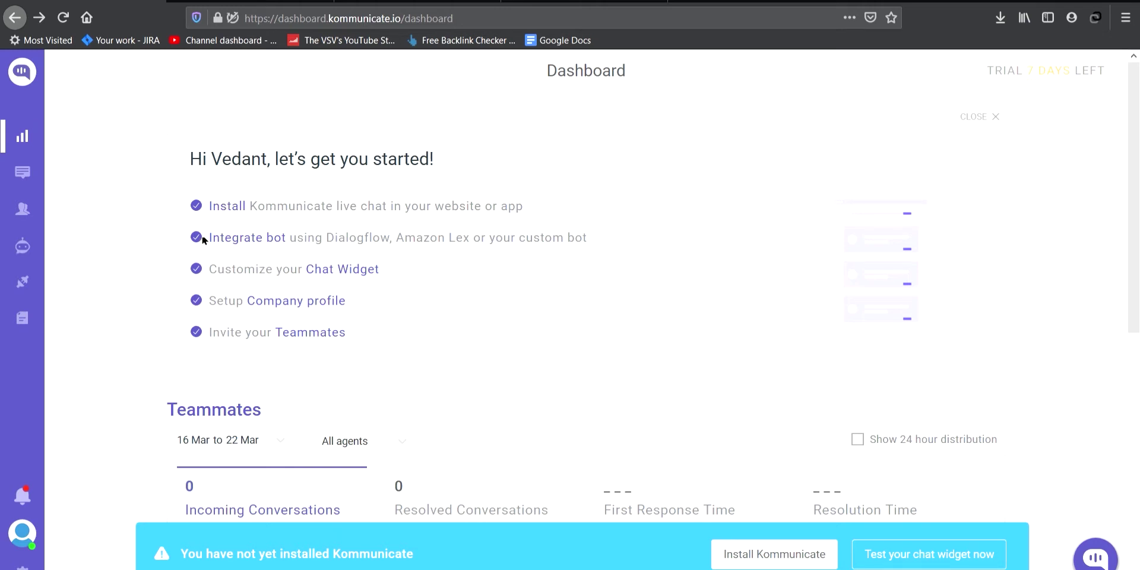
- Copy the website chat widget script from Kommunicate's Install page, then go to the Wix dashboard
left_click_drag(529, 207, 327, 211)
left_click(235, 212)
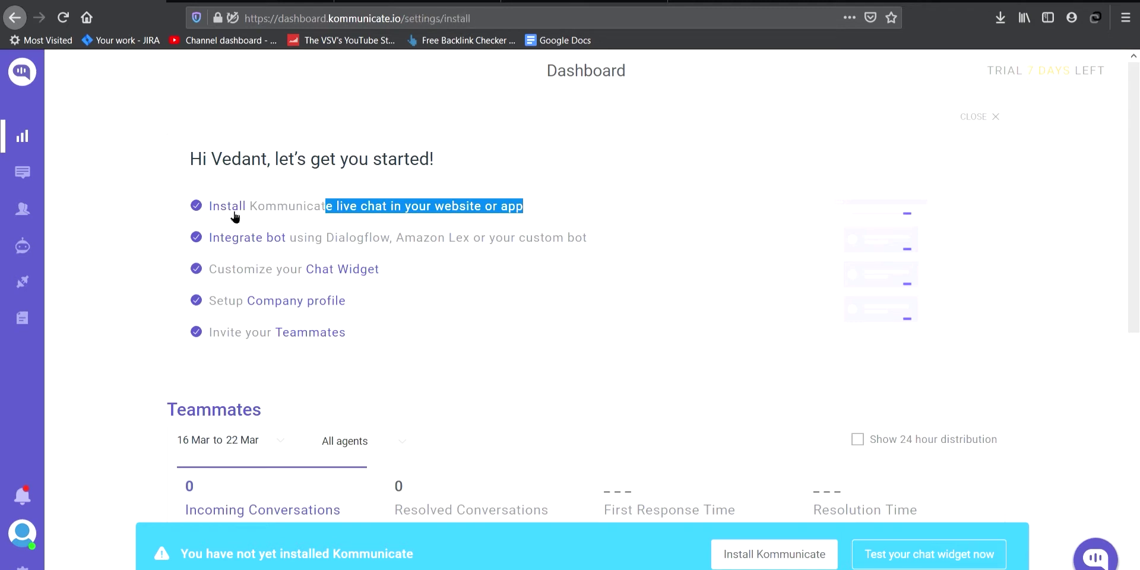
scroll(414, 366, "down", 4)
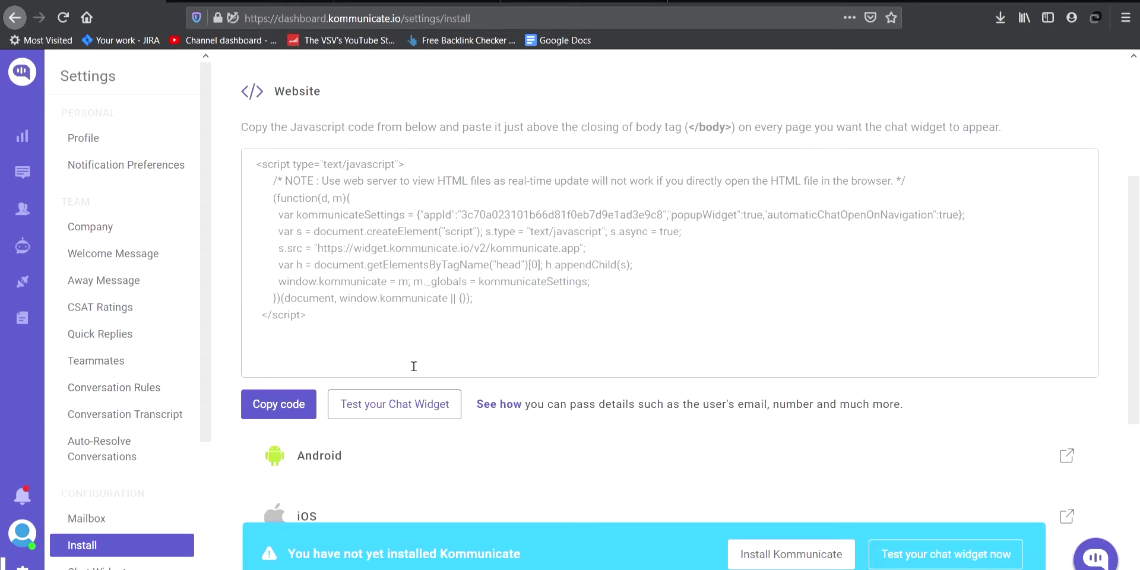
left_click(293, 408)
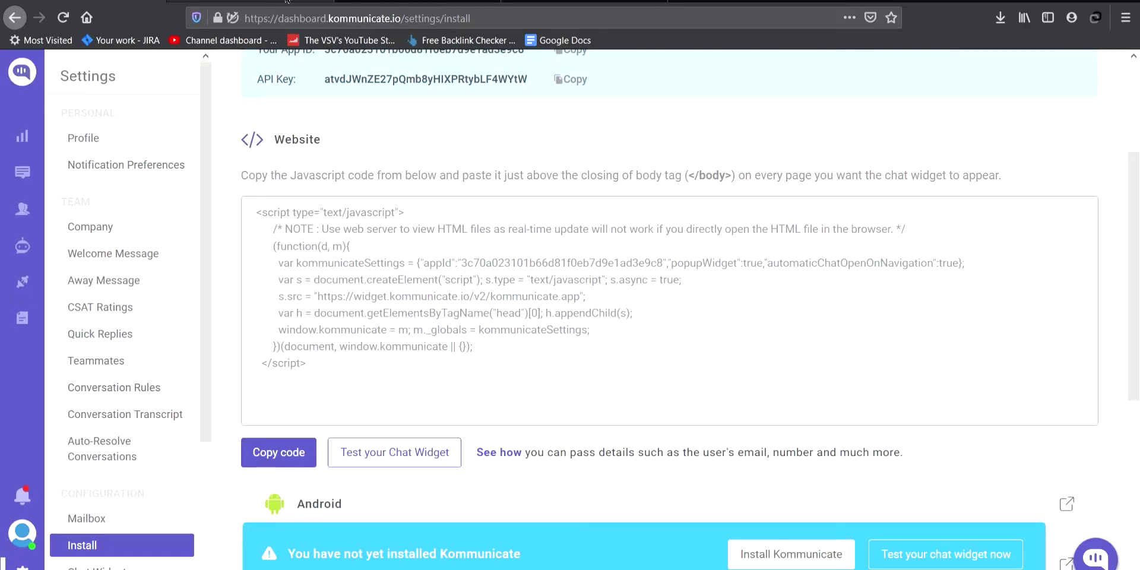
left_click(285, 0)
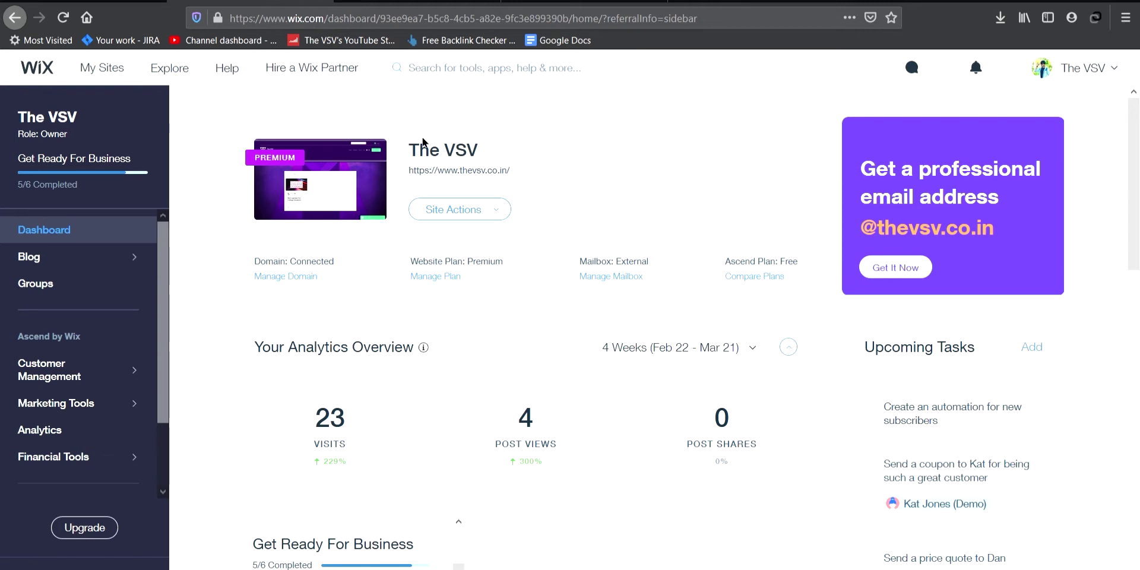
- Open the Wix site in the Editor through Site Actions > Edit Site
left_click(473, 220)
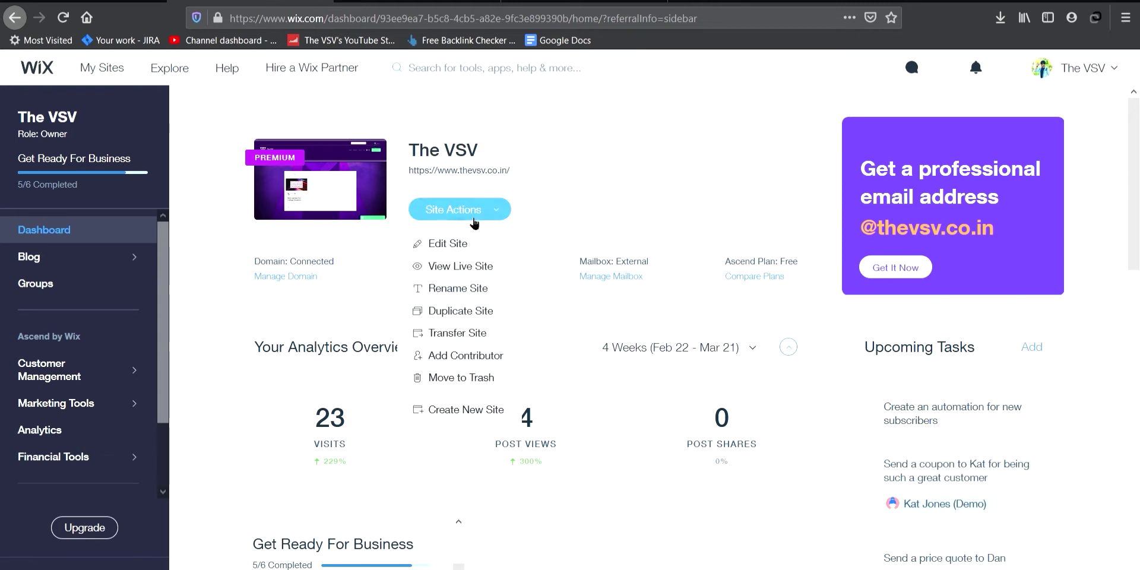
left_click(464, 250)
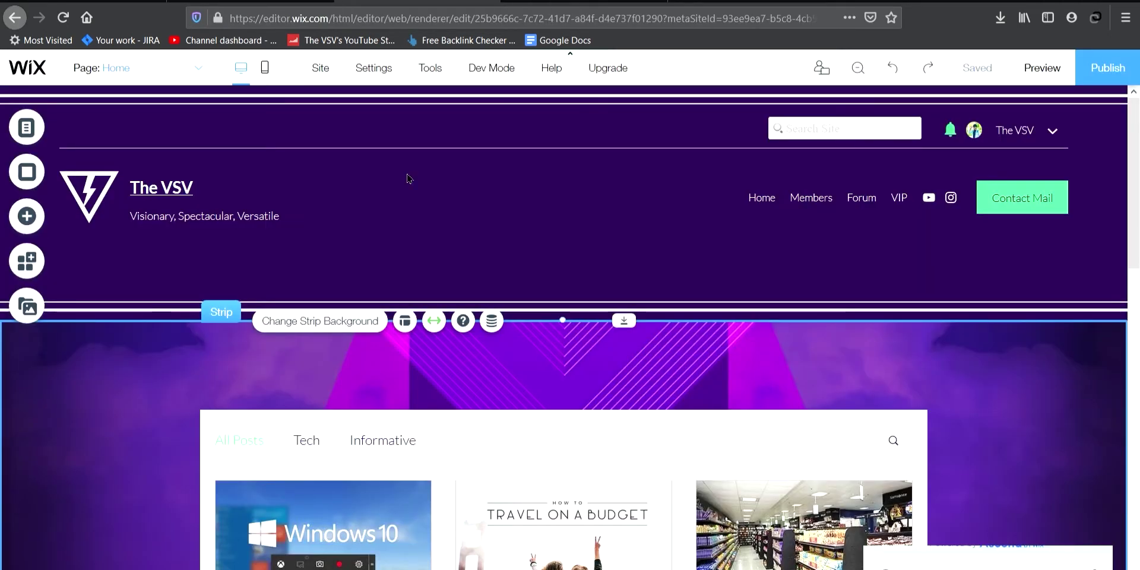
scroll(409, 179, "down", 2)
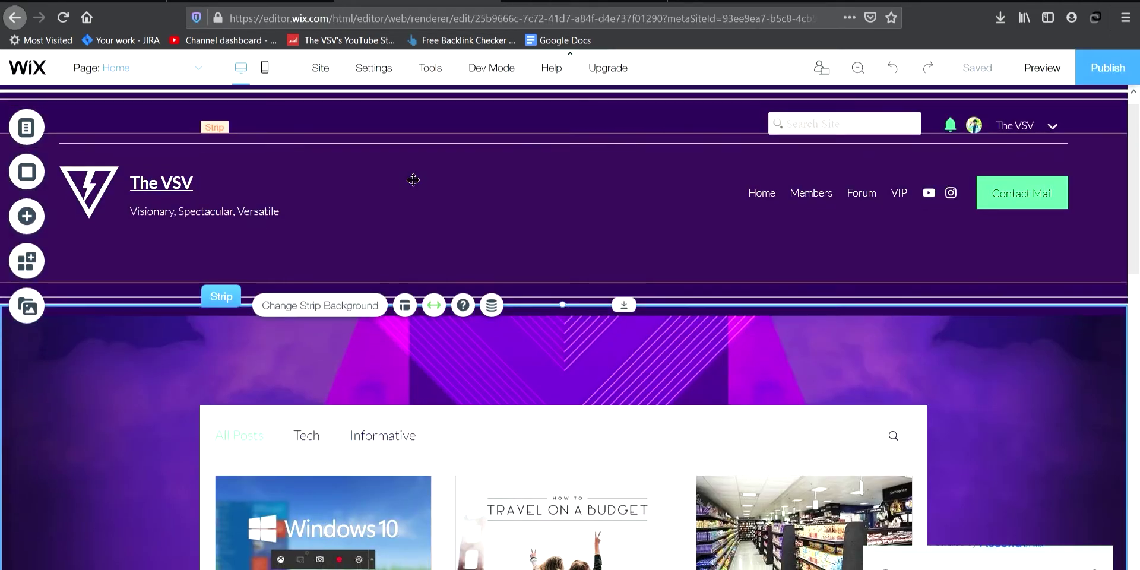
scroll(414, 180, "down", 1)
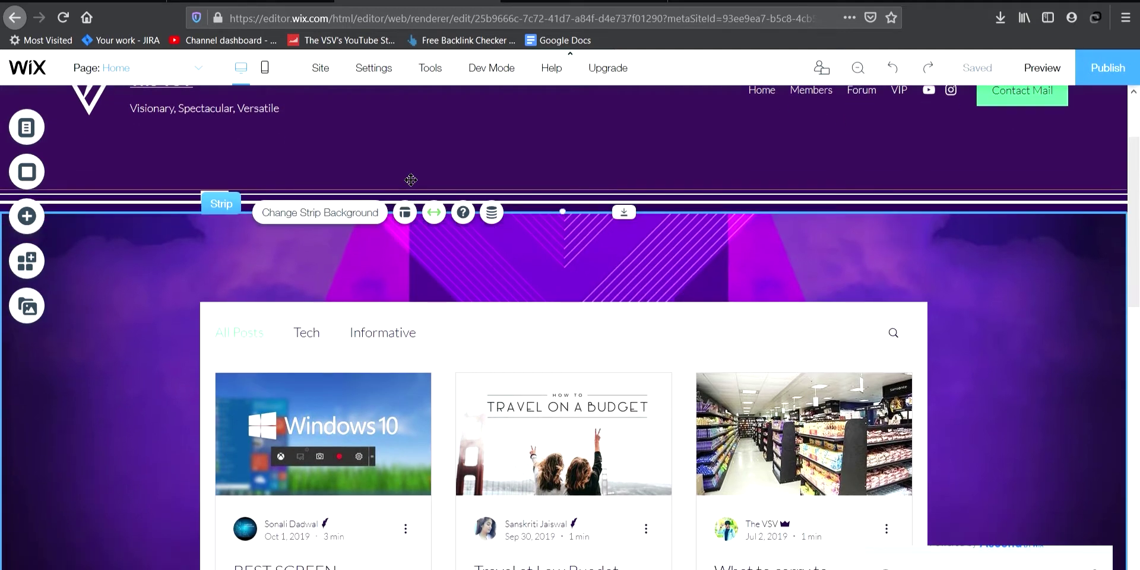
scroll(364, 237, "up", 3)
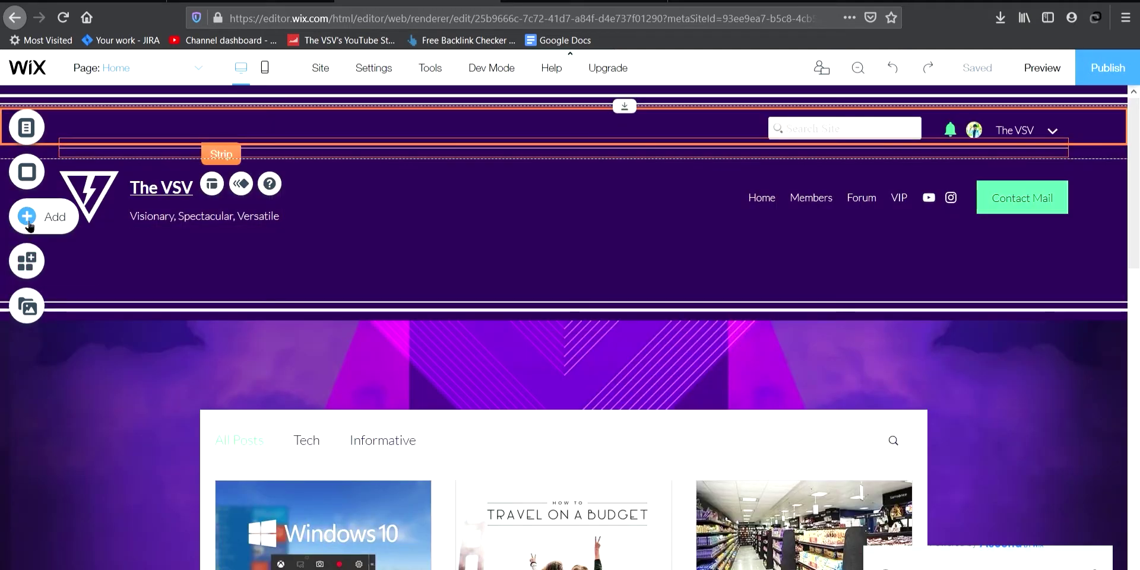
- Add an empty HTML iframe from Add > More > Custom Embeds to the home page
left_click(52, 220)
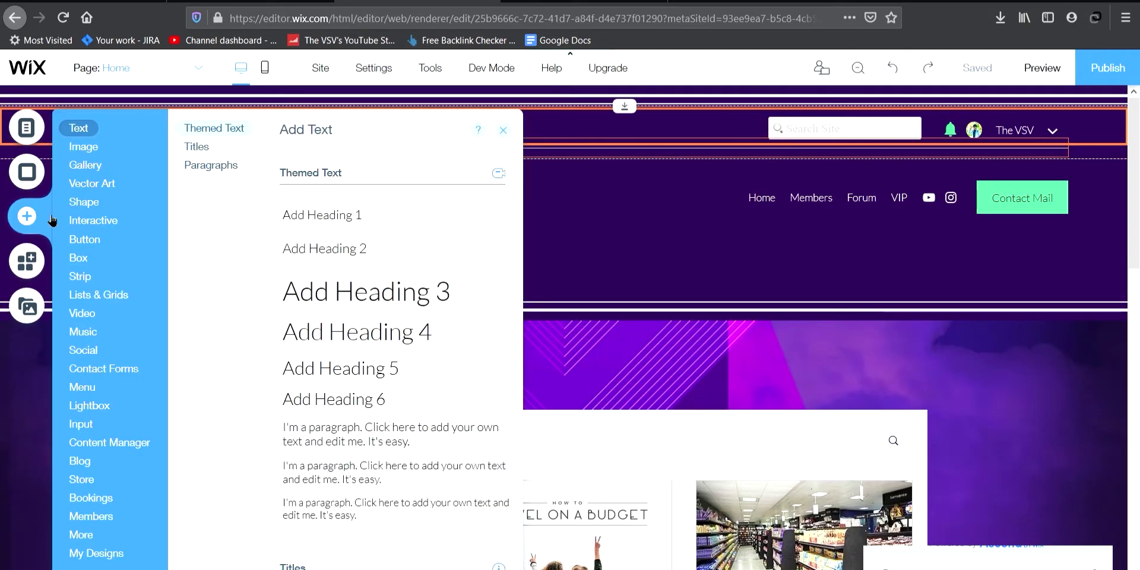
left_click(88, 201)
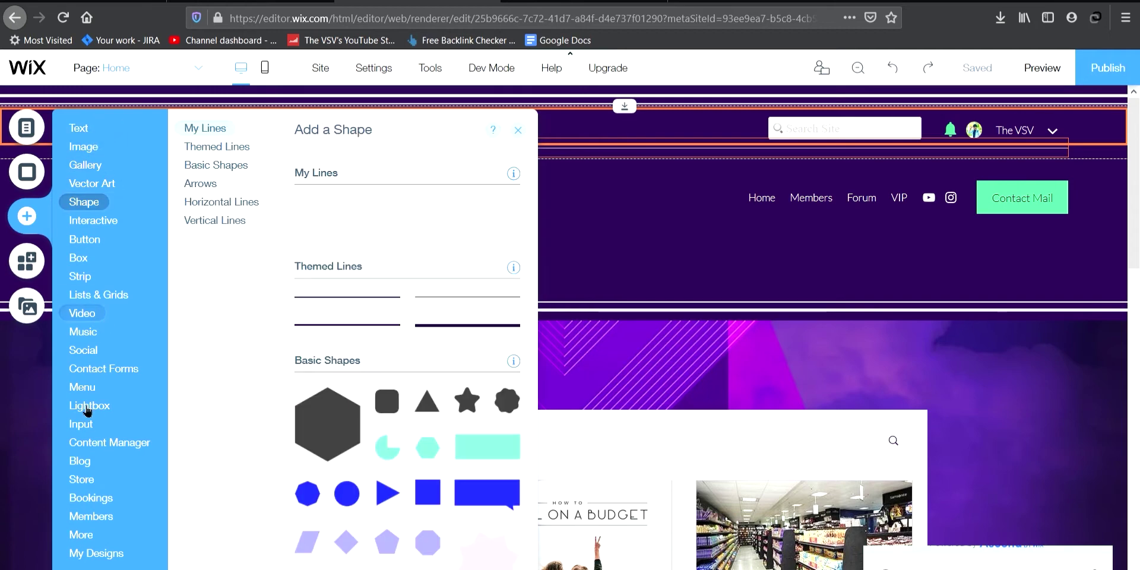
mouse_move(82, 536)
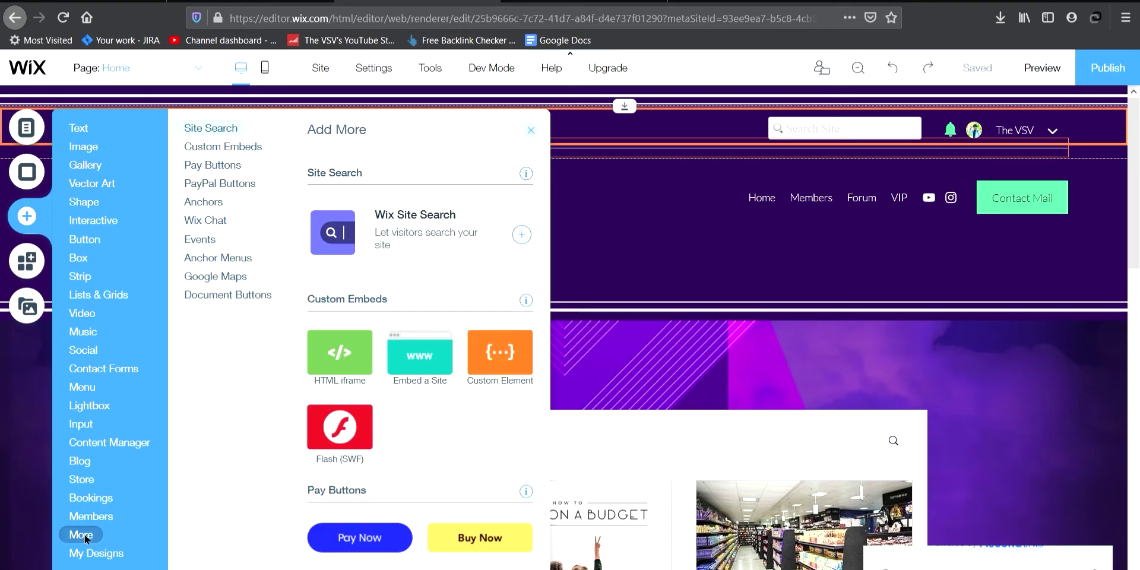
left_click(228, 295)
left_click(207, 129)
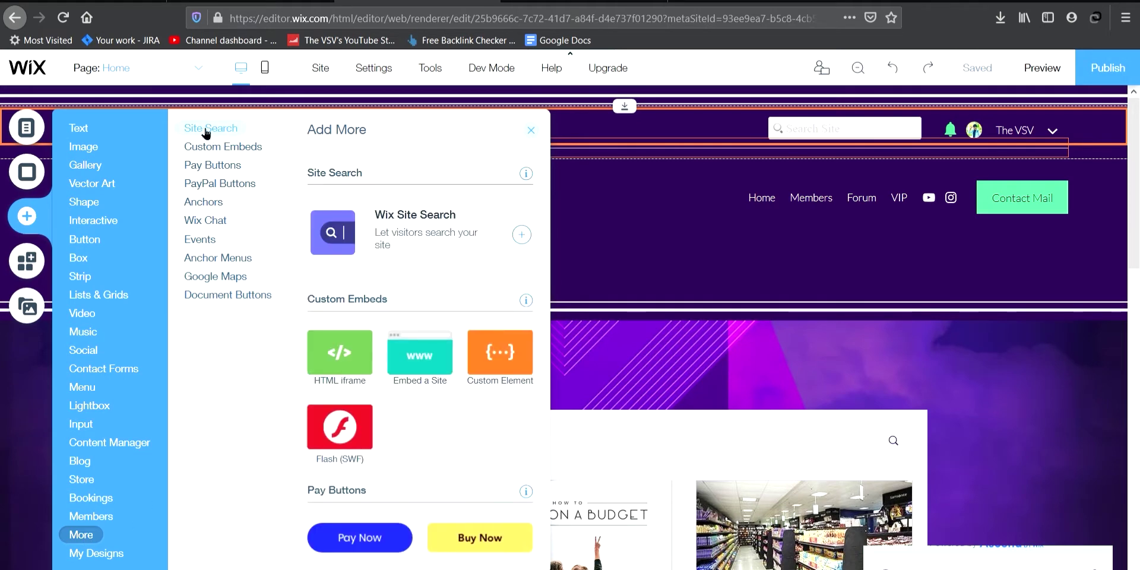
left_click(224, 165)
left_click(220, 143)
left_click(219, 130)
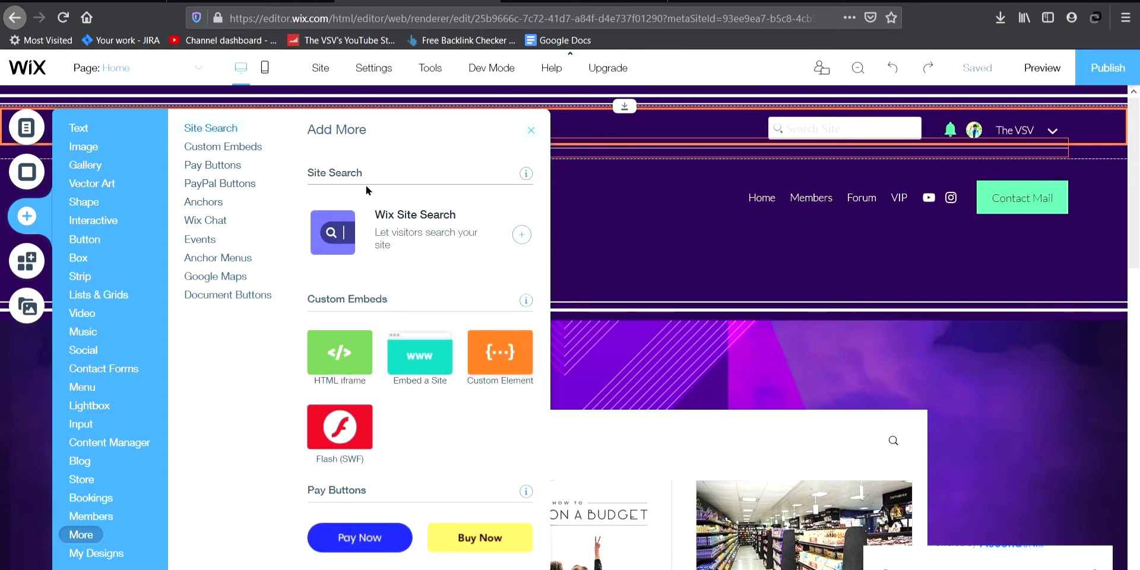
left_click(348, 357)
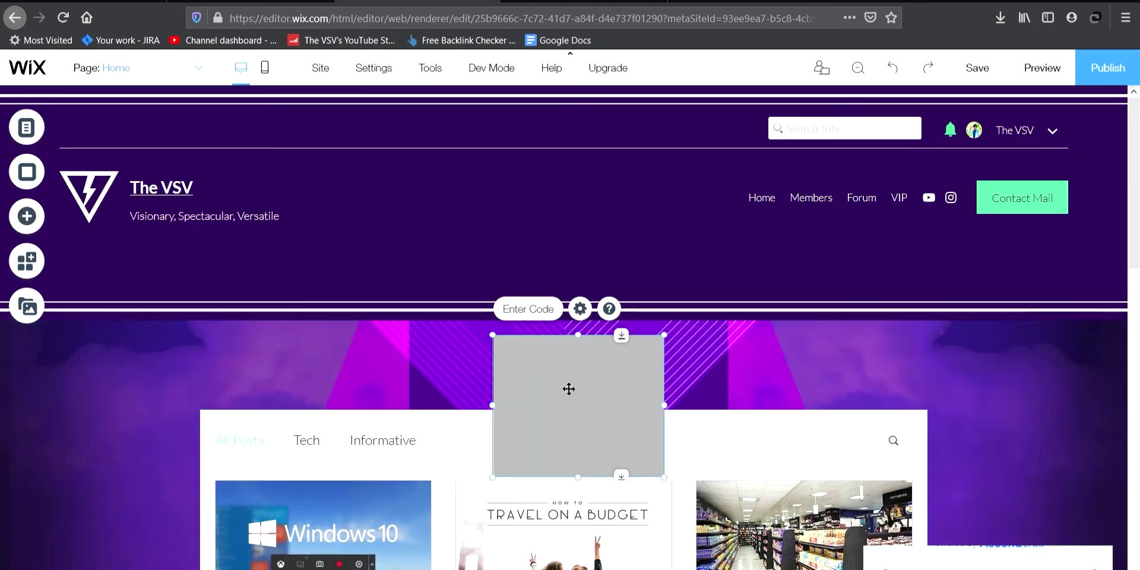
- Paste the Kommunicate script into the HTML embed's code, apply it, and drag the embed left
left_click(542, 310)
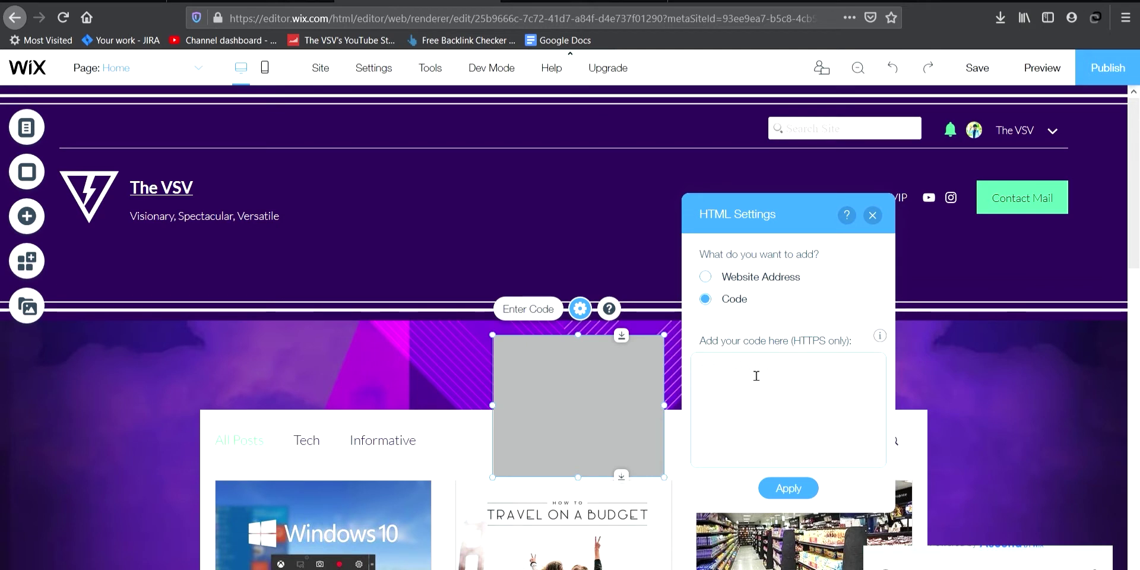
key("ctrl+v")
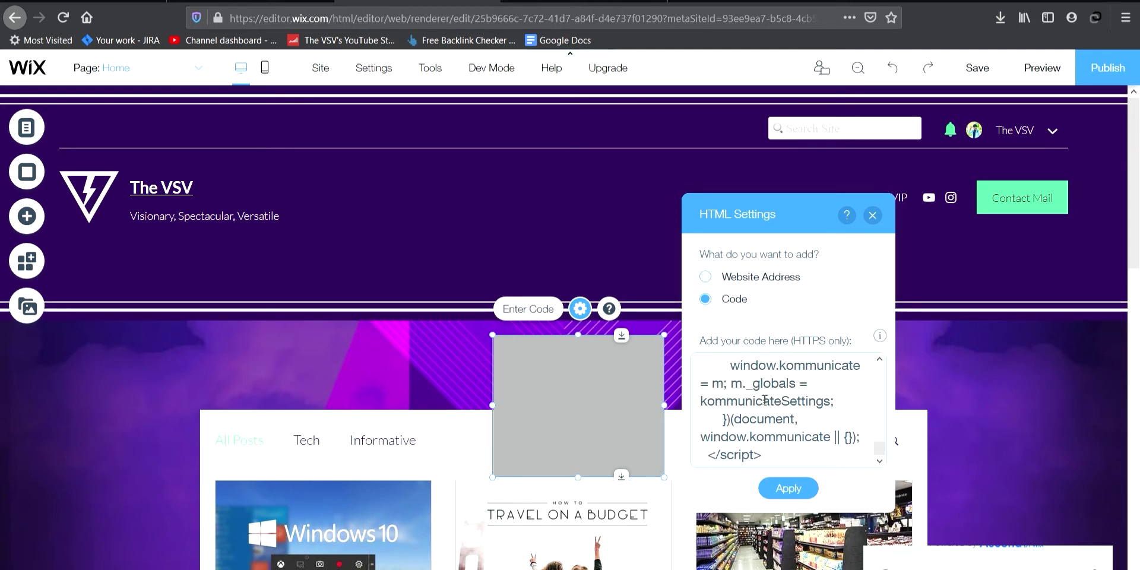
left_click(802, 488)
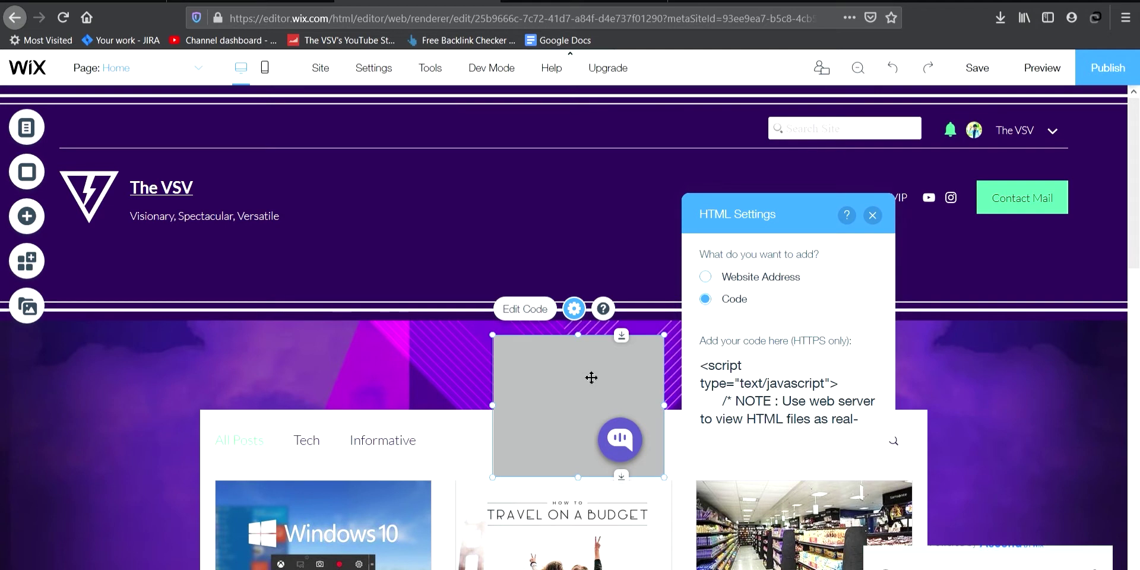
left_click_drag(522, 359, 9, 466)
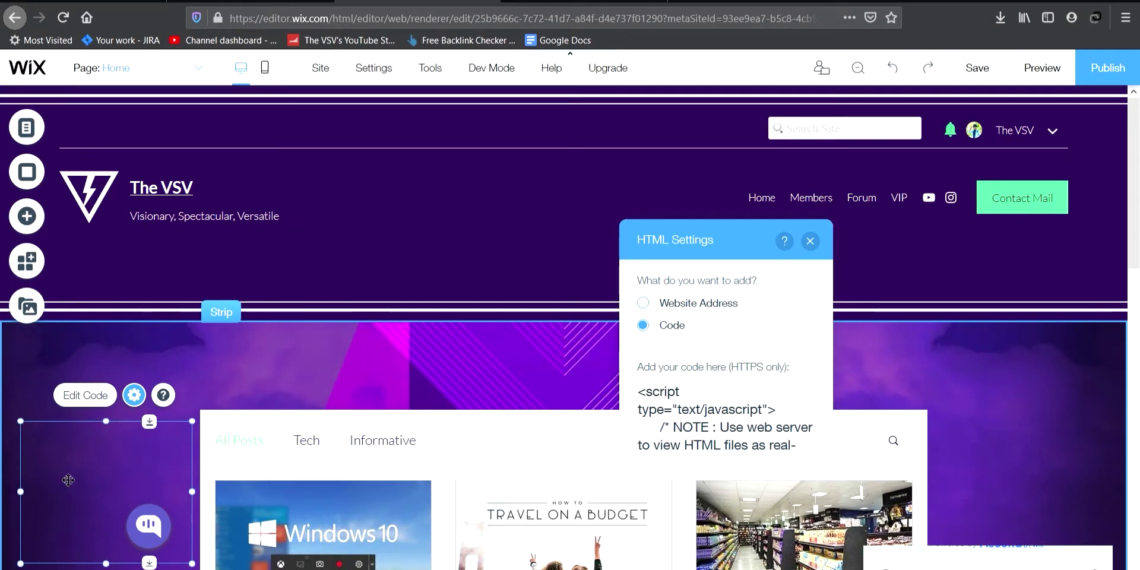
- Drag the chat widget embed into the home page's lower-left corner
mouse_move(68, 480)
left_mouse_down()
mouse_move(48, 506)
mouse_move(48, 495)
left_mouse_up()
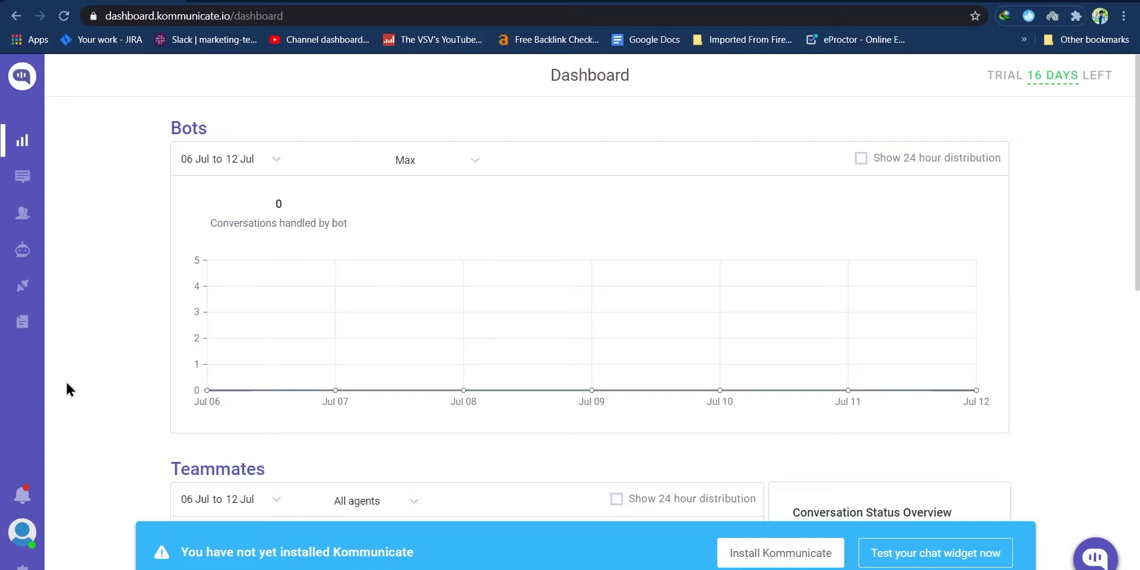
- Show the website chat script under Kommunicate Settings > Install > Web
left_click(22, 565)
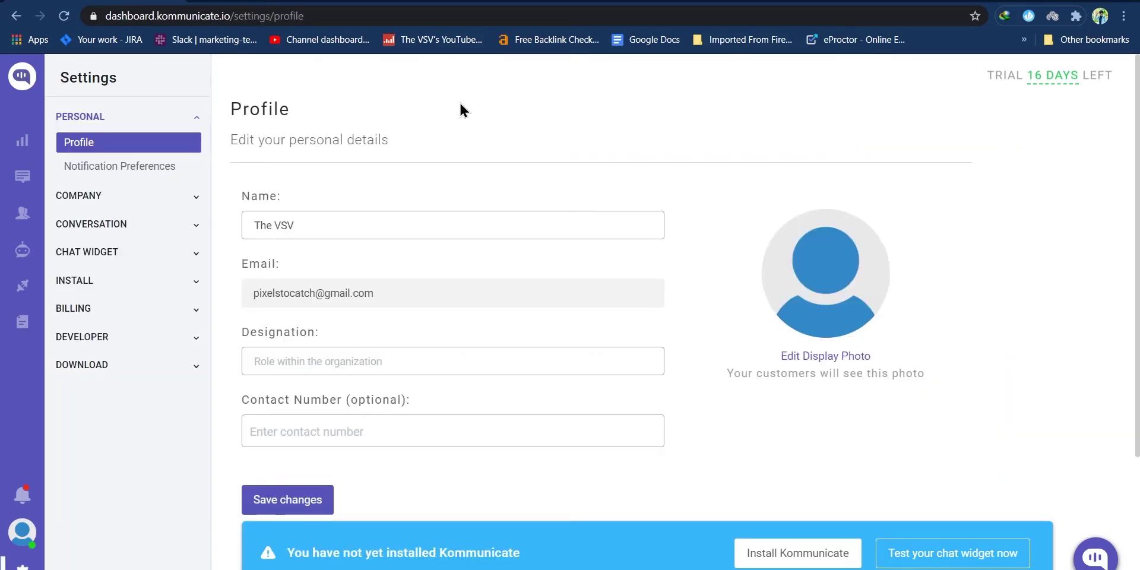
left_click(97, 284)
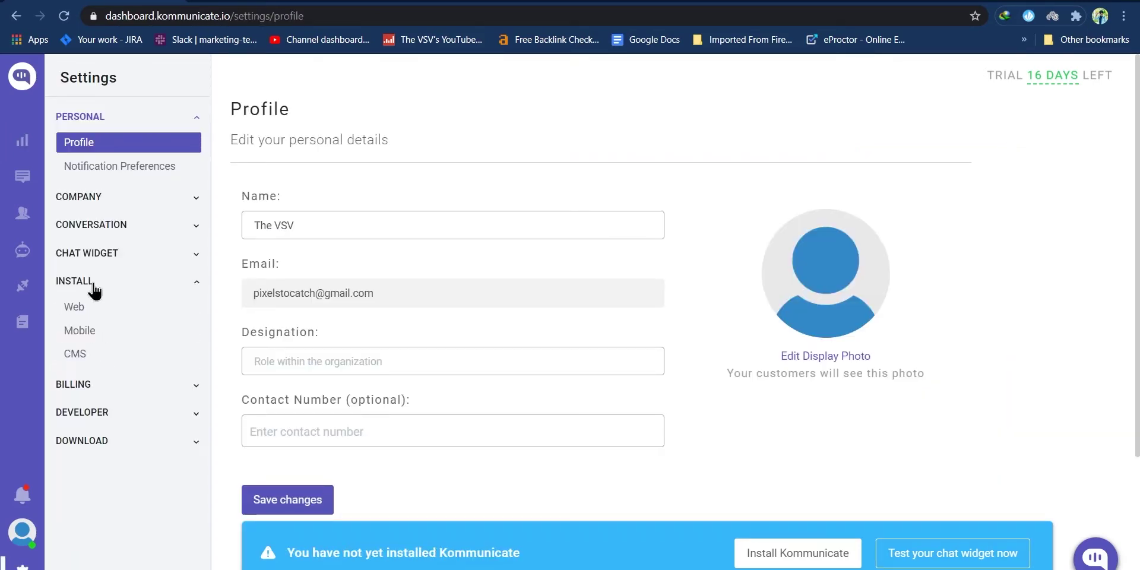
left_click(75, 307)
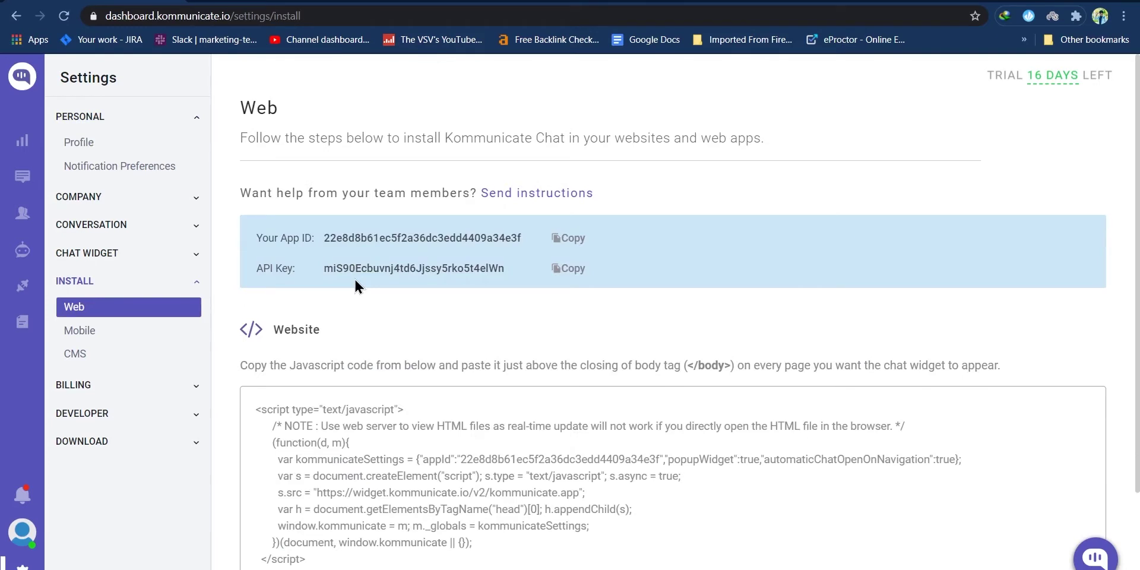
scroll(355, 280, "down", 2)
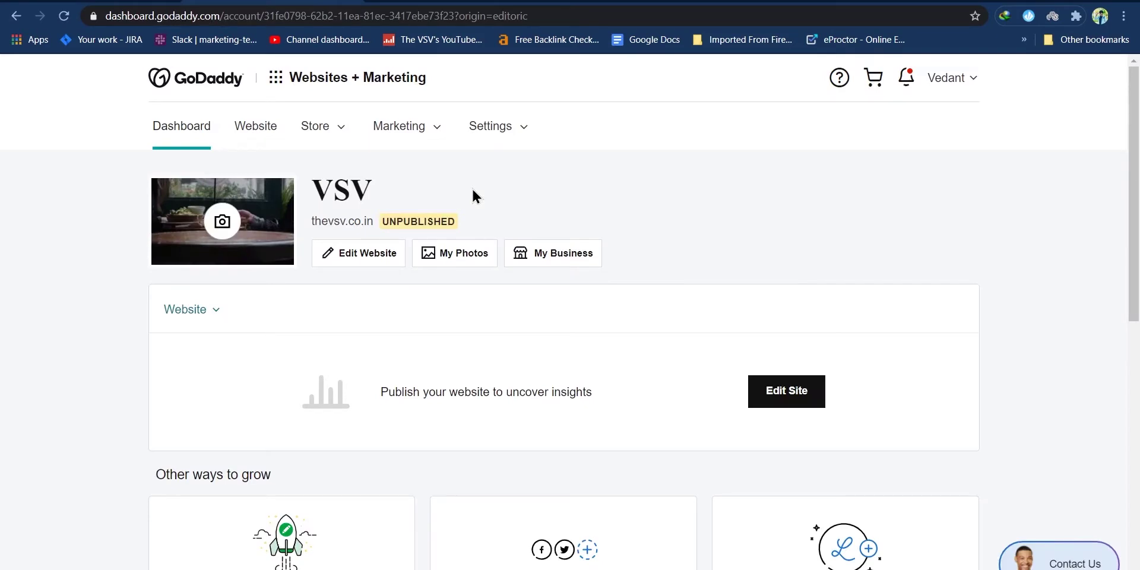
- Add an HTML custom code section to the VSV site in GoDaddy's website editor
left_click(364, 263)
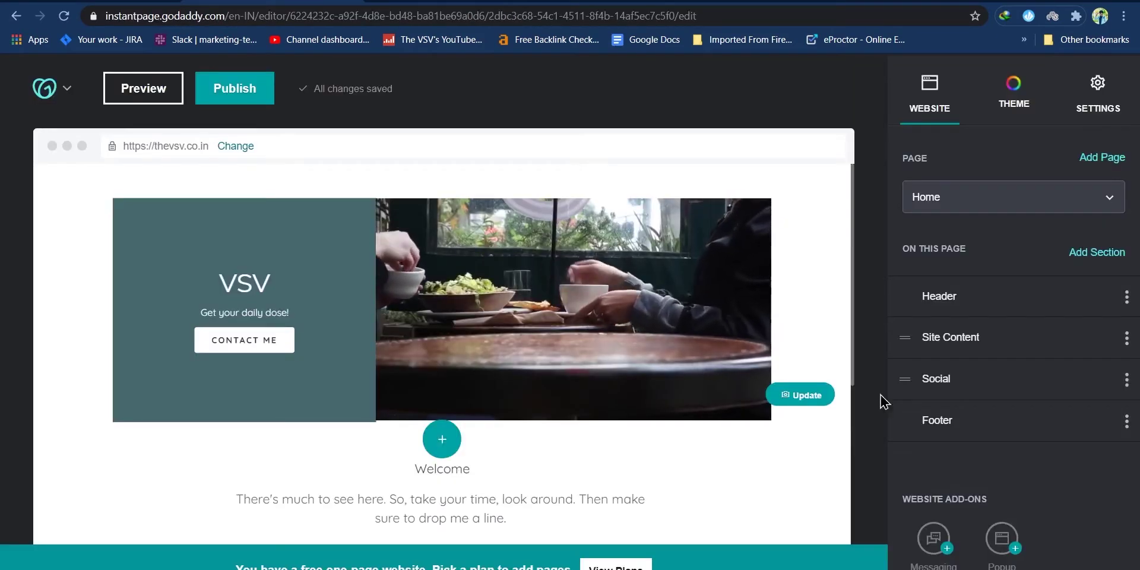
left_click(943, 438)
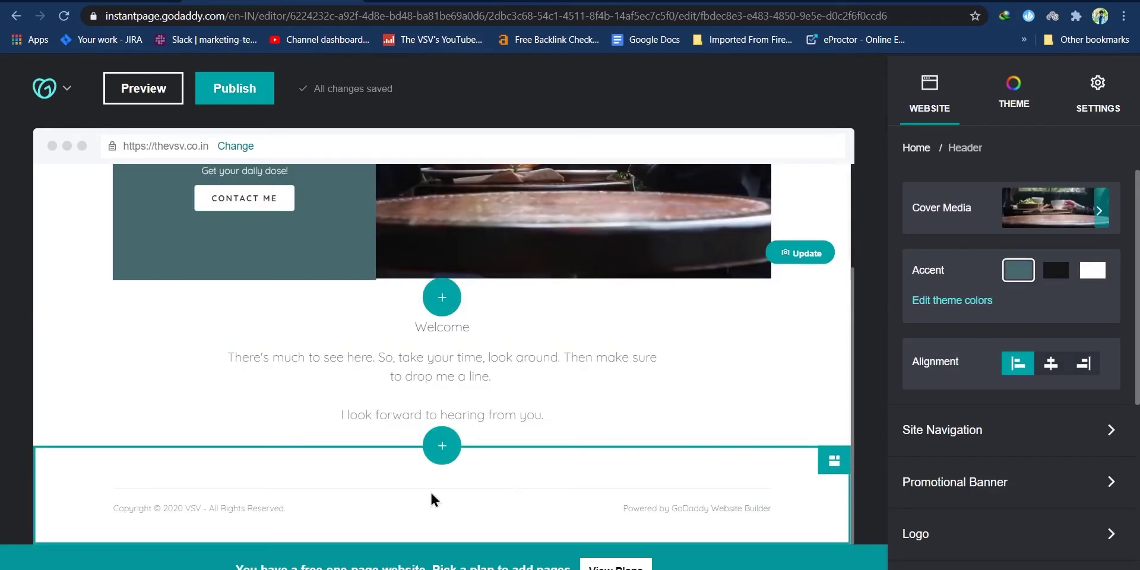
left_click(447, 457)
scroll(757, 455, "down", 3)
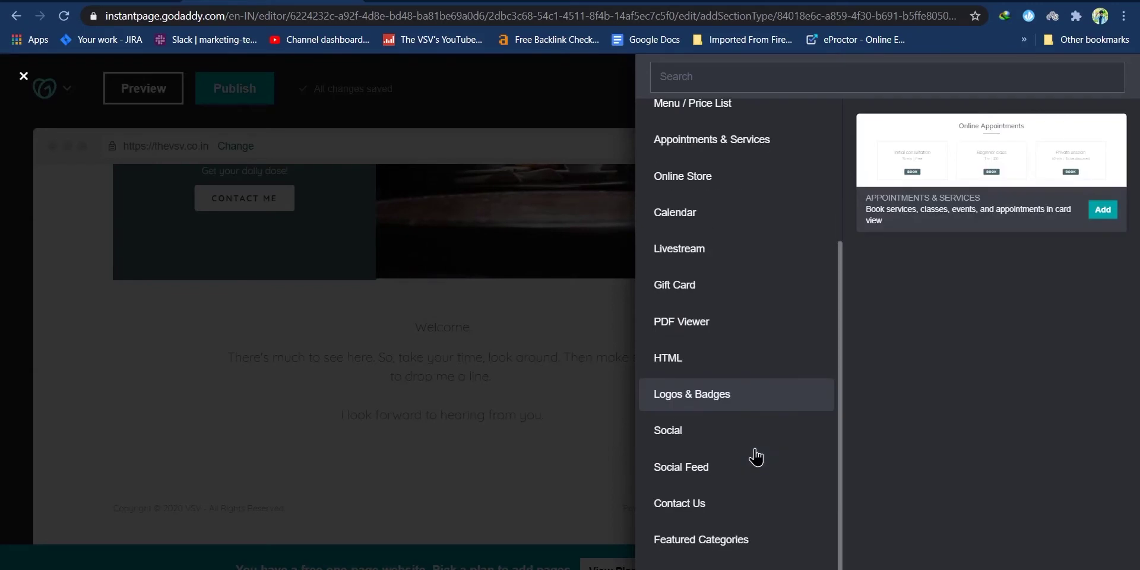
left_click(677, 357)
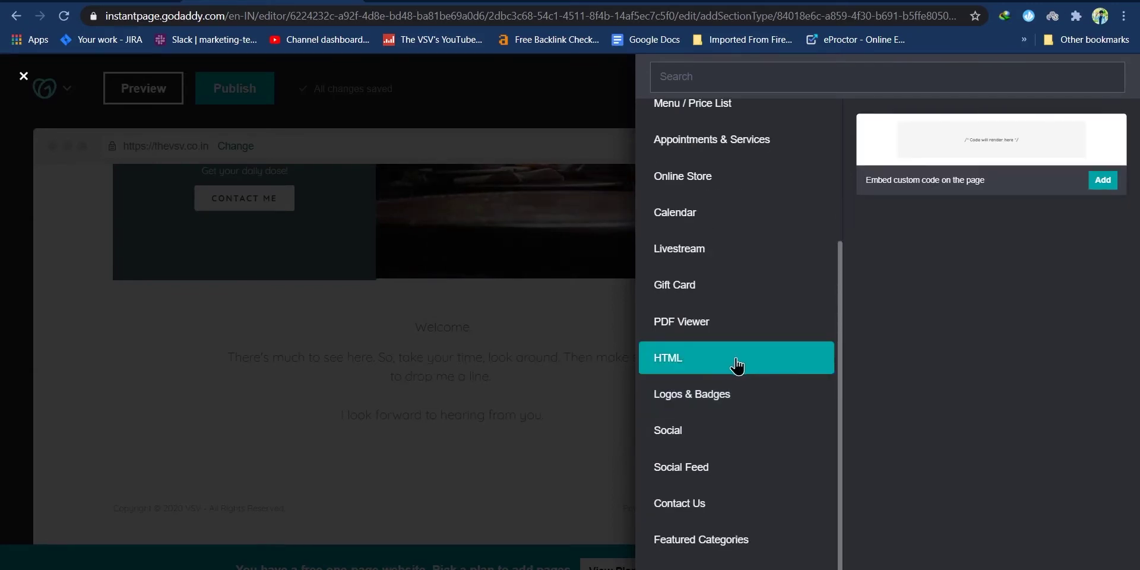
left_click(1103, 180)
- Paste the Kommunicate script as custom code with a 600 pixel forced height, then exit
scroll(1019, 475, "down", 2)
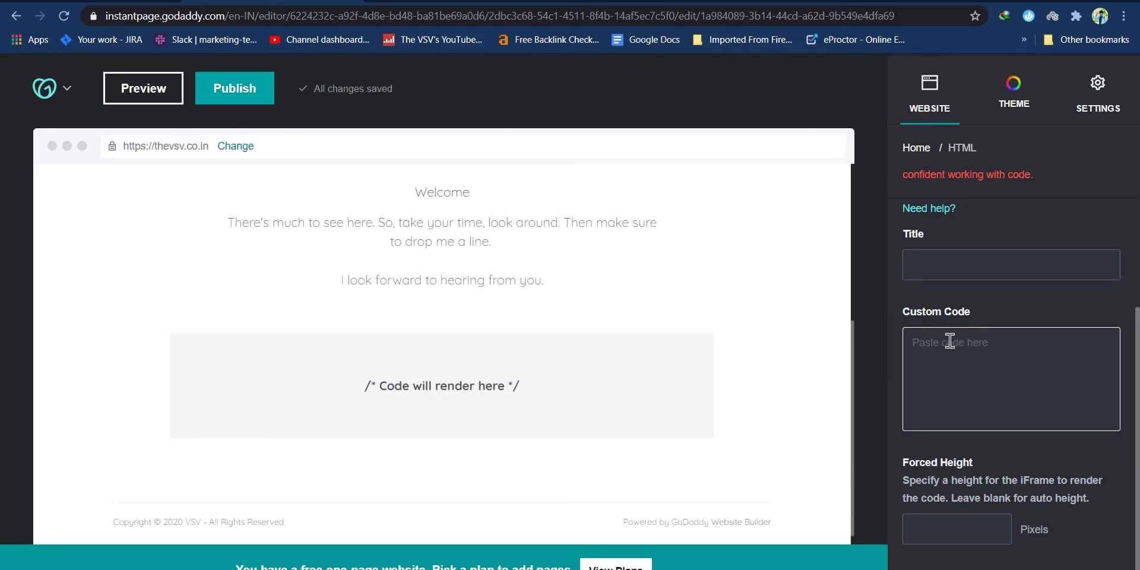
key("ctrl+v")
left_click(947, 531)
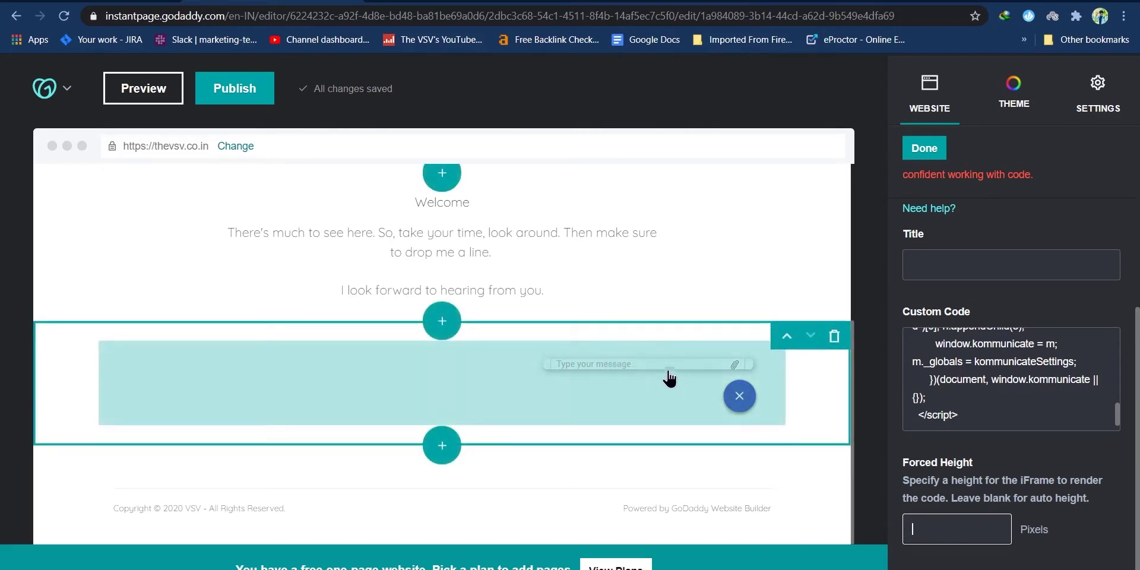
type("00")
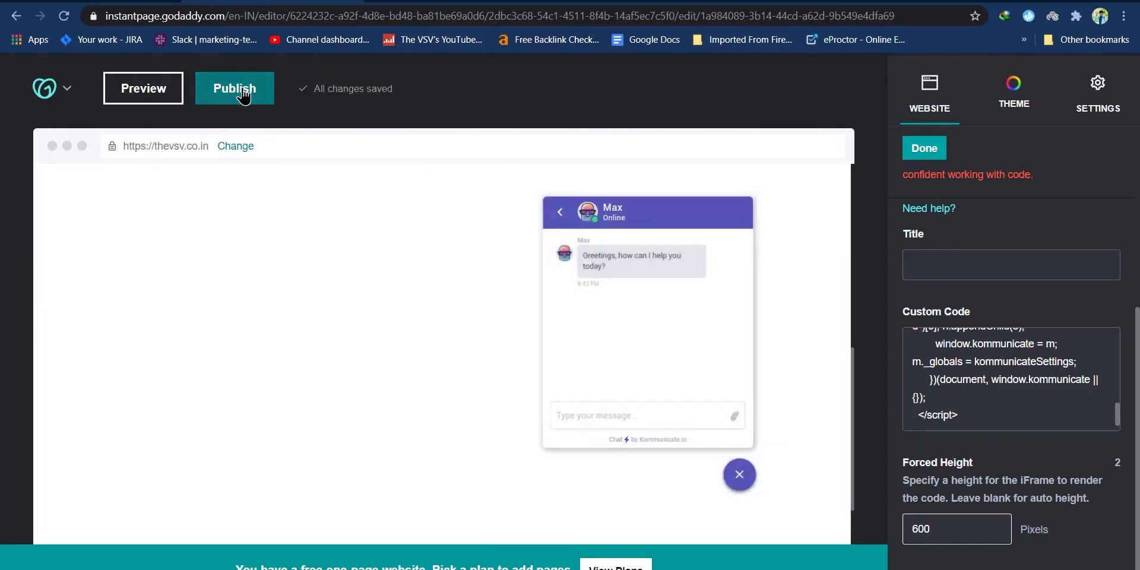
left_click(127, 101)
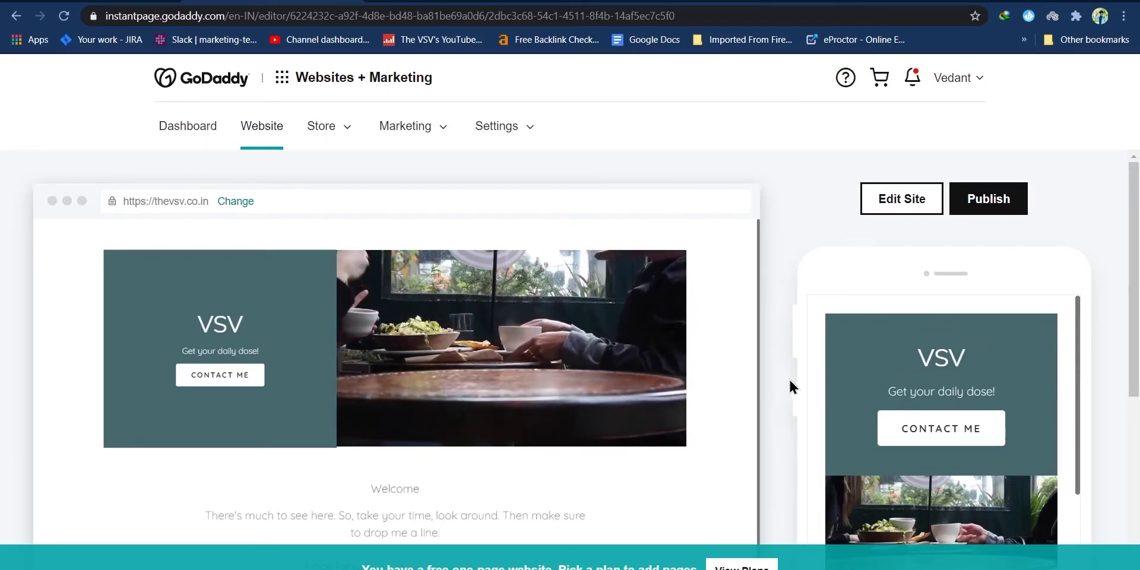
- Open the chat bubble on the site preview and send 'hi'
scroll(756, 386, "down", 2)
scroll(754, 383, "down", 5)
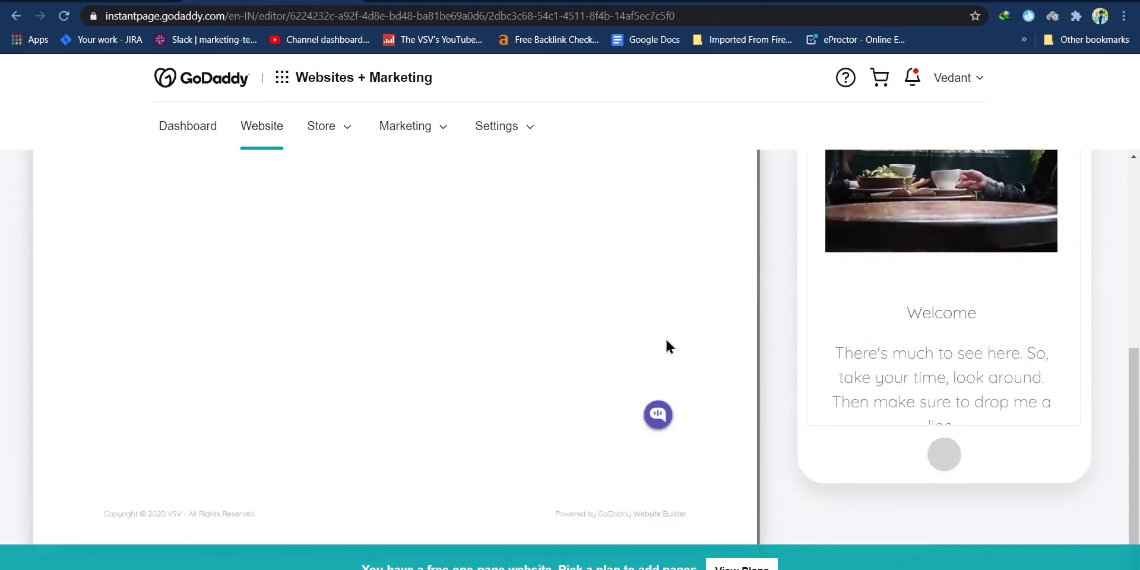
left_click(656, 425)
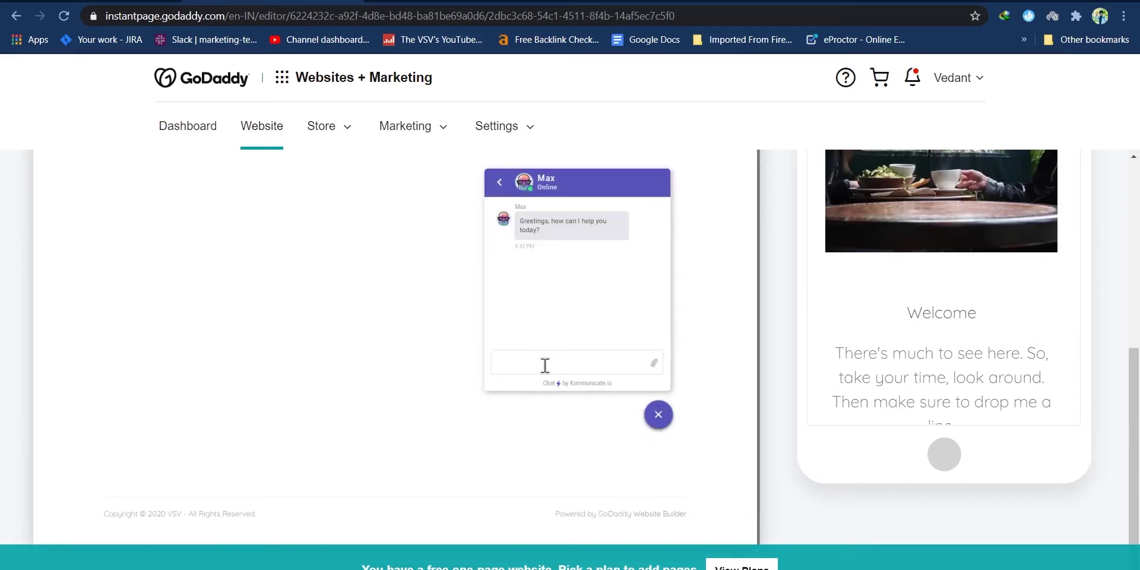
type("hi")
key("Return")
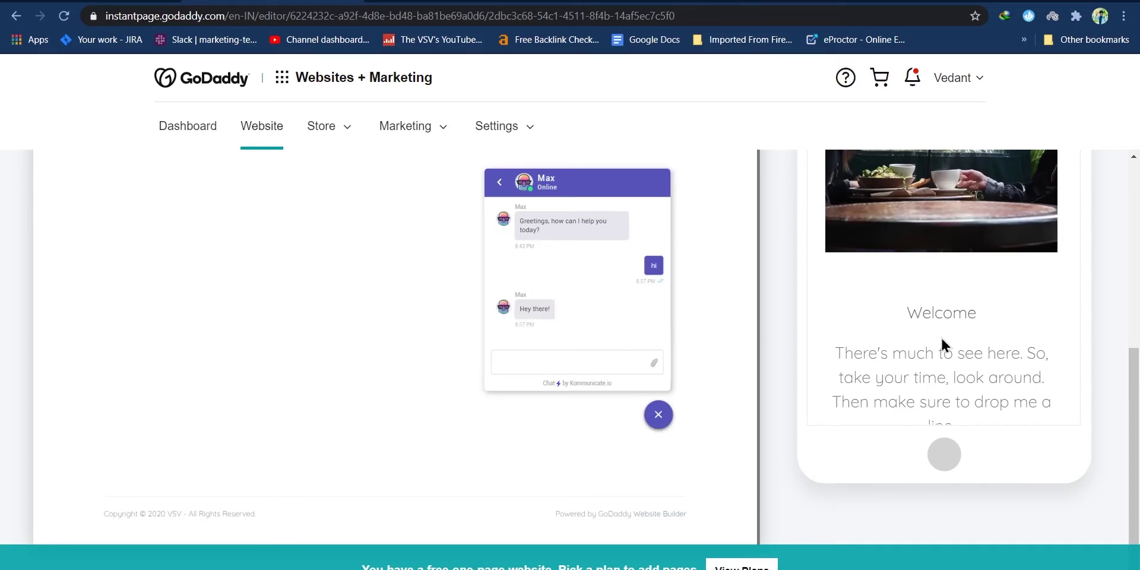
- Open the chat widget in the mobile preview
scroll(942, 336, "up", 5)
scroll(942, 337, "down", 10)
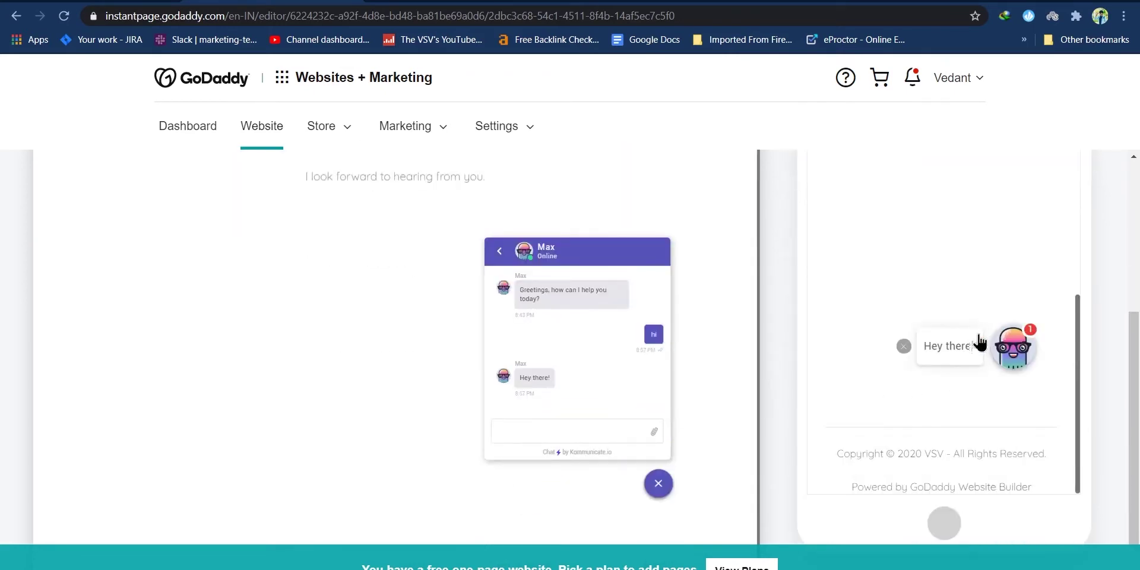
mouse_move(912, 348)
left_click(1015, 348)
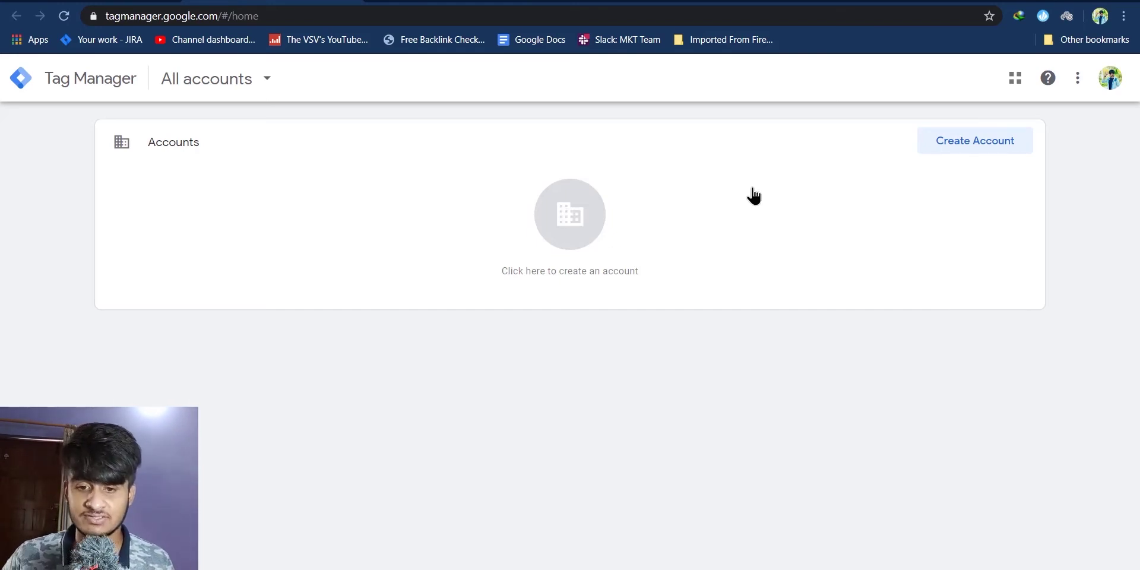
- Start a new Tag Manager account named Kommunicate with India as the country
left_click(949, 142)
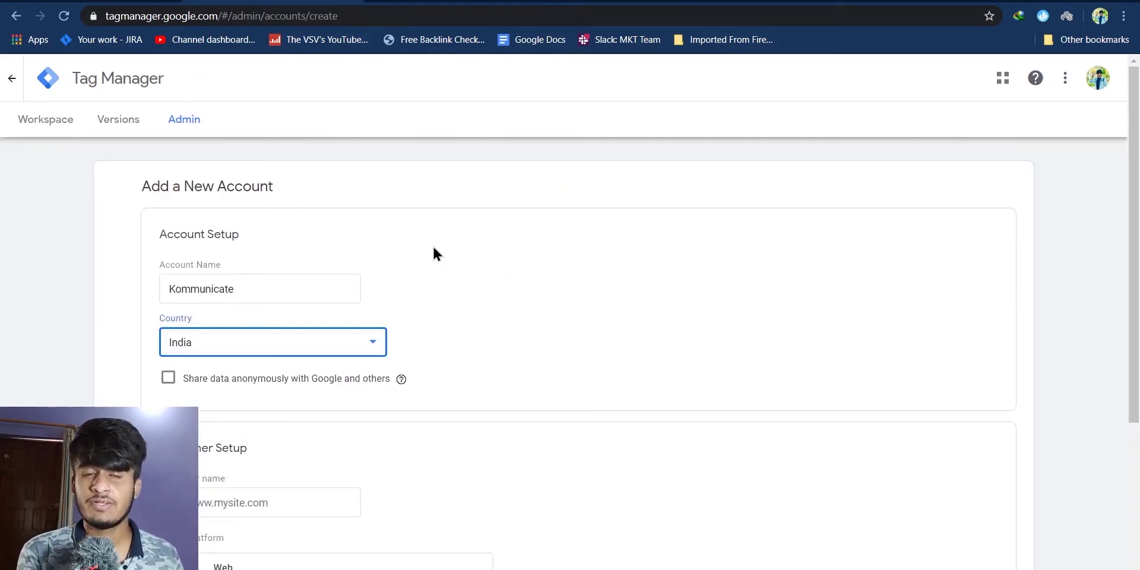
scroll(433, 250, "down", 1)
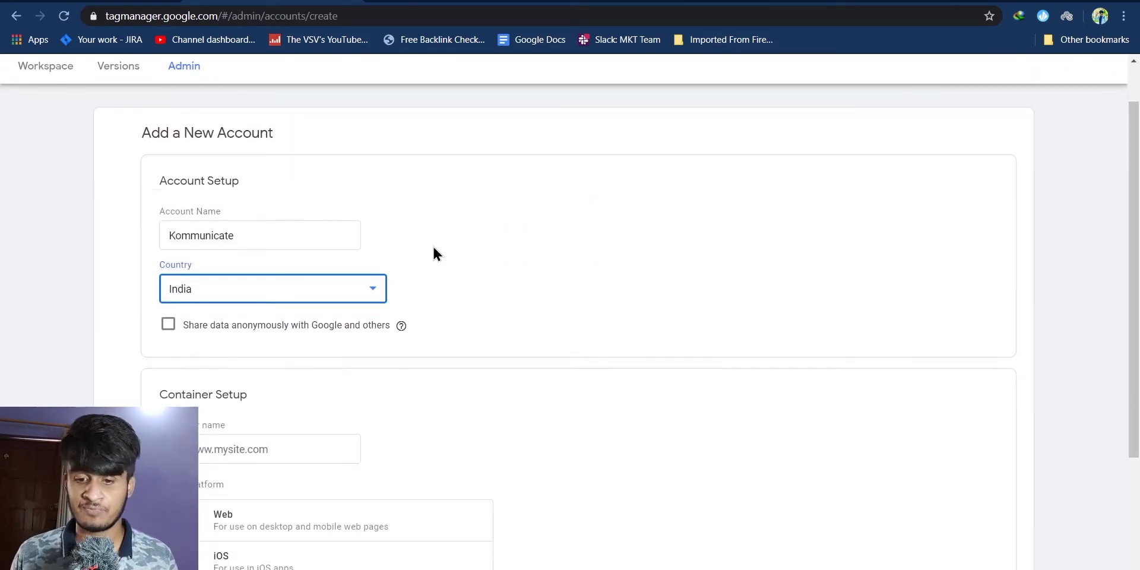
left_click(247, 228)
scroll(289, 233, "down", 1)
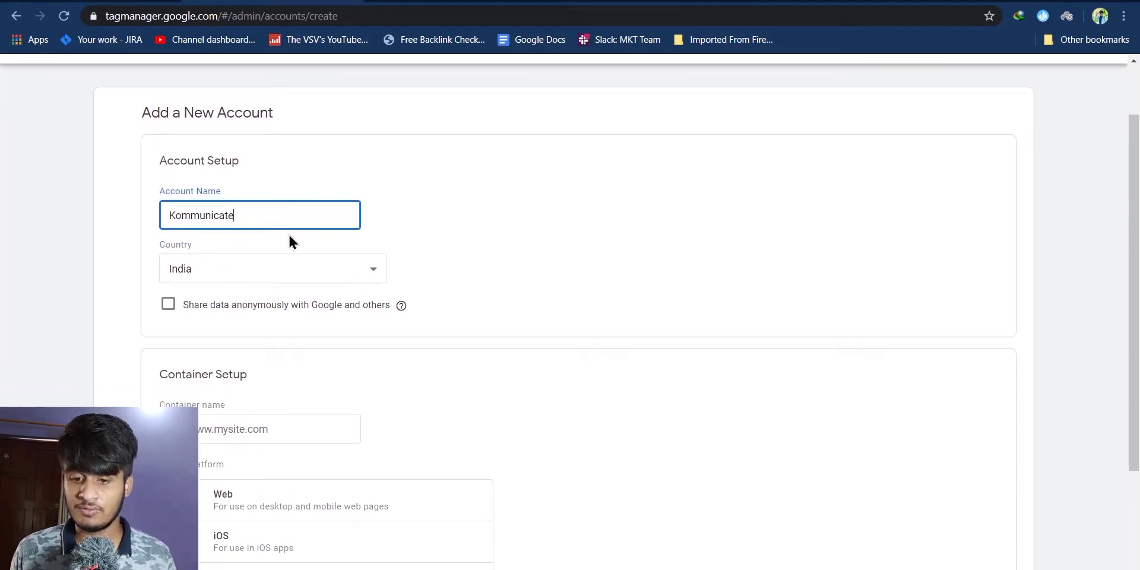
scroll(405, 316, "down", 3)
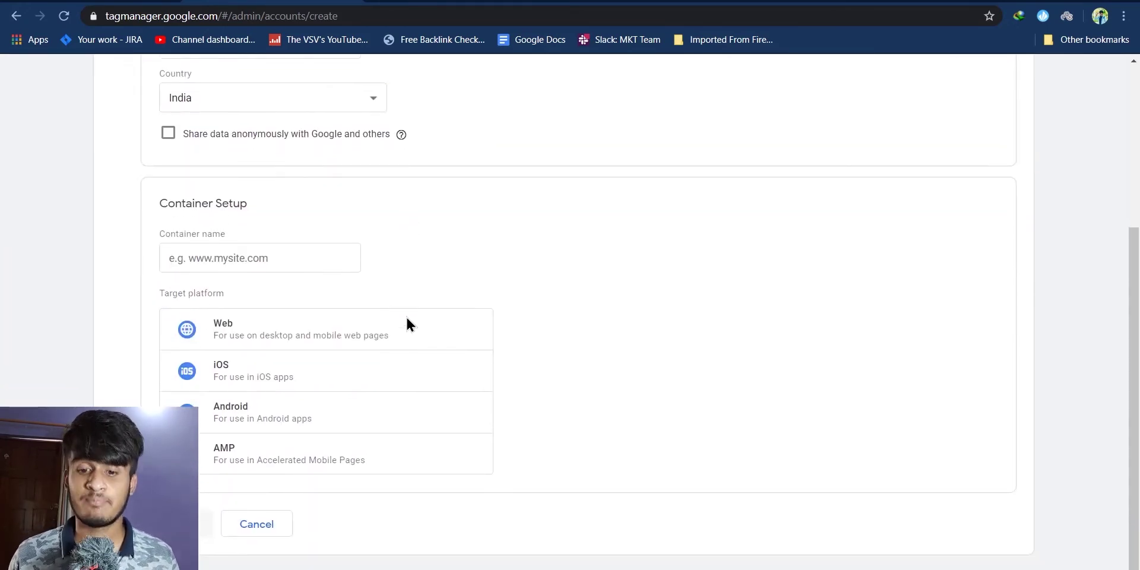
- Add a Web container named km_cnt, create the account, and accept the terms of service
left_click(407, 319)
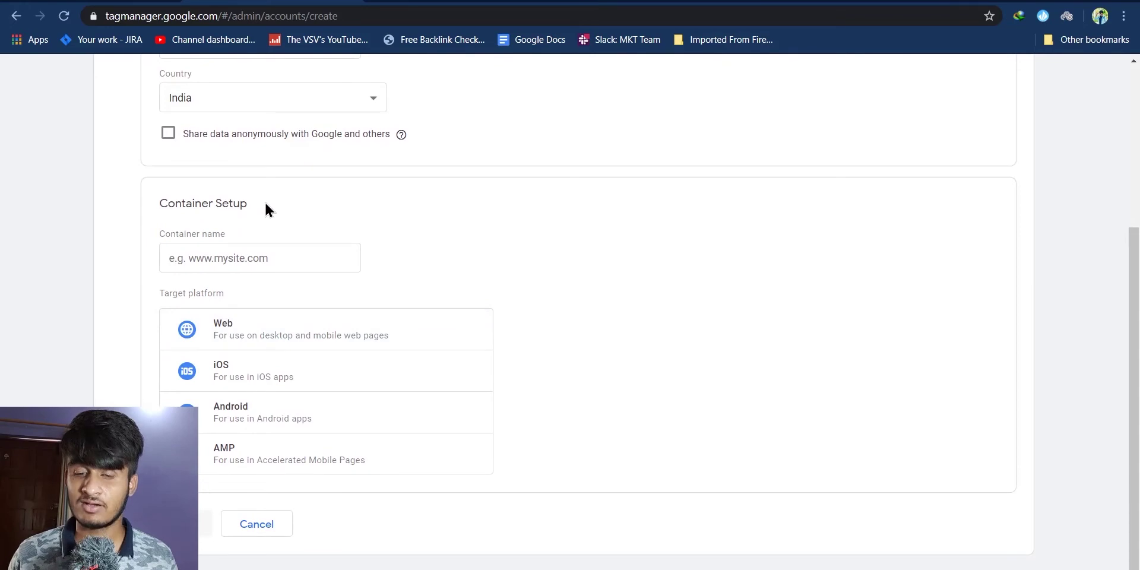
left_click(332, 257)
type("k")
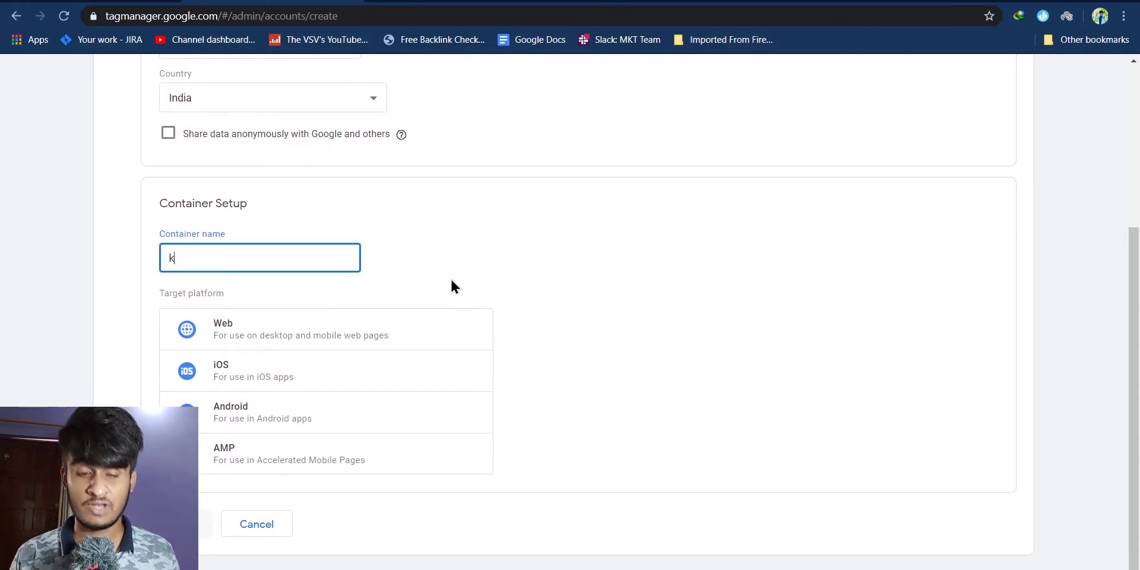
type("m_cnt")
left_click(173, 308)
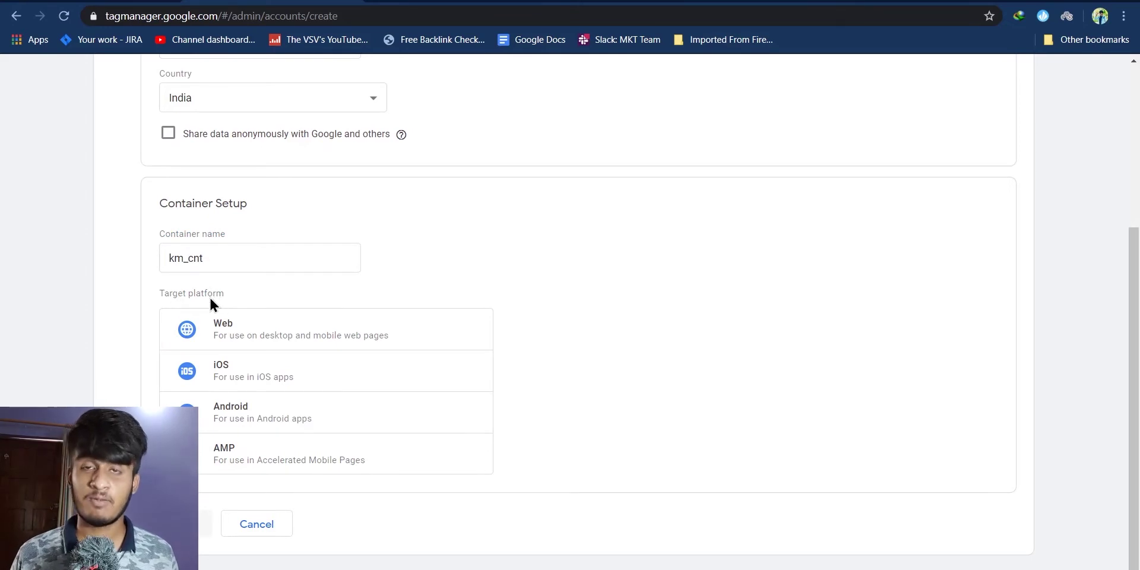
left_click(248, 336)
left_click(184, 524)
scroll(336, 290, "down", 2)
scroll(337, 287, "down", 3)
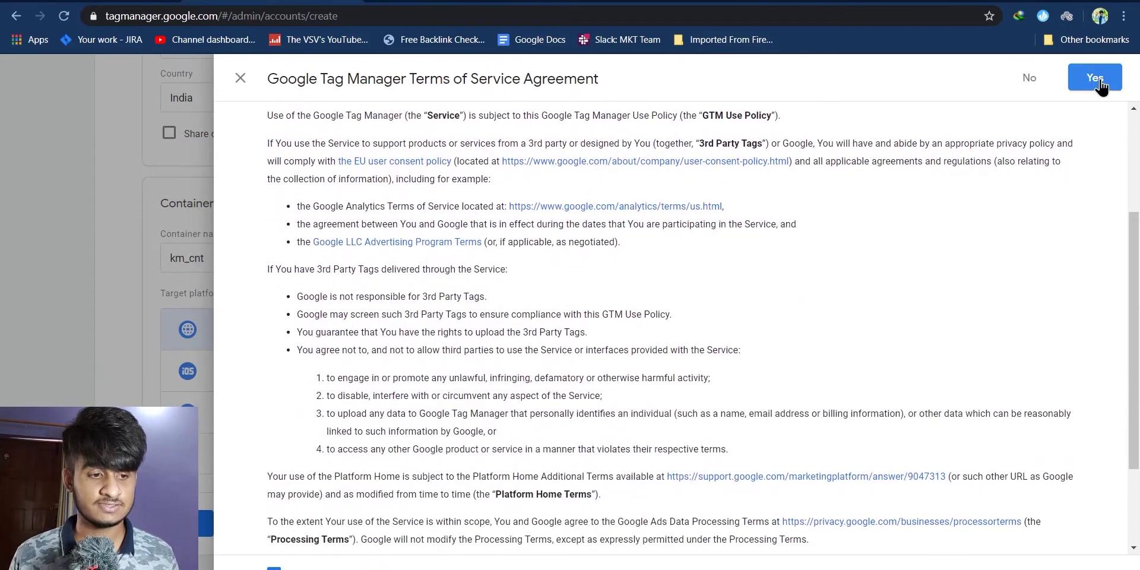
left_click(1095, 78)
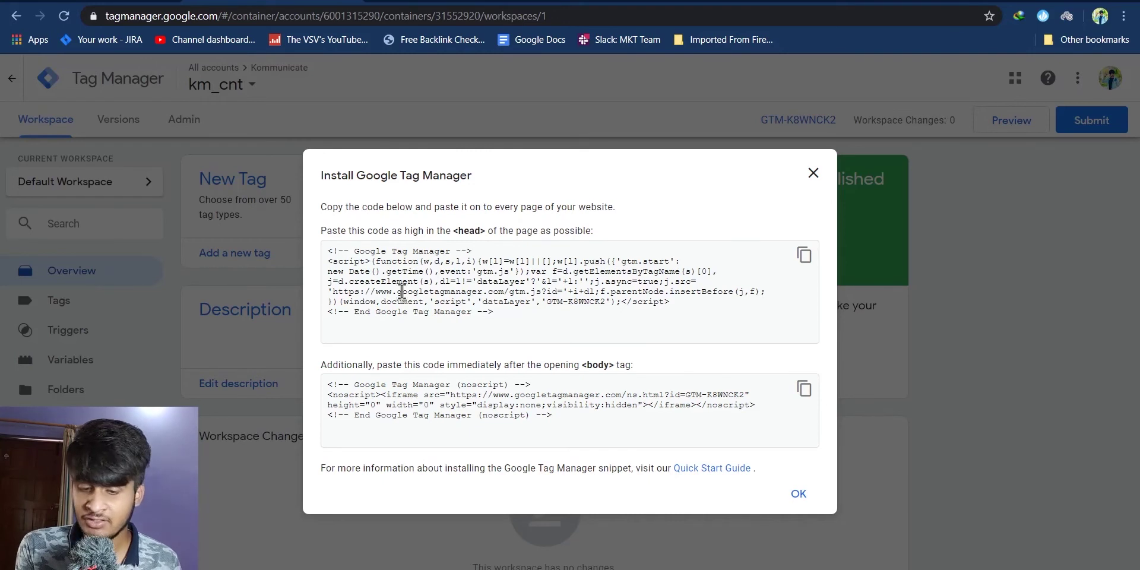
- Review the head and body install snippets, dismiss them, and open the km_cnt Tags list
left_click(581, 317)
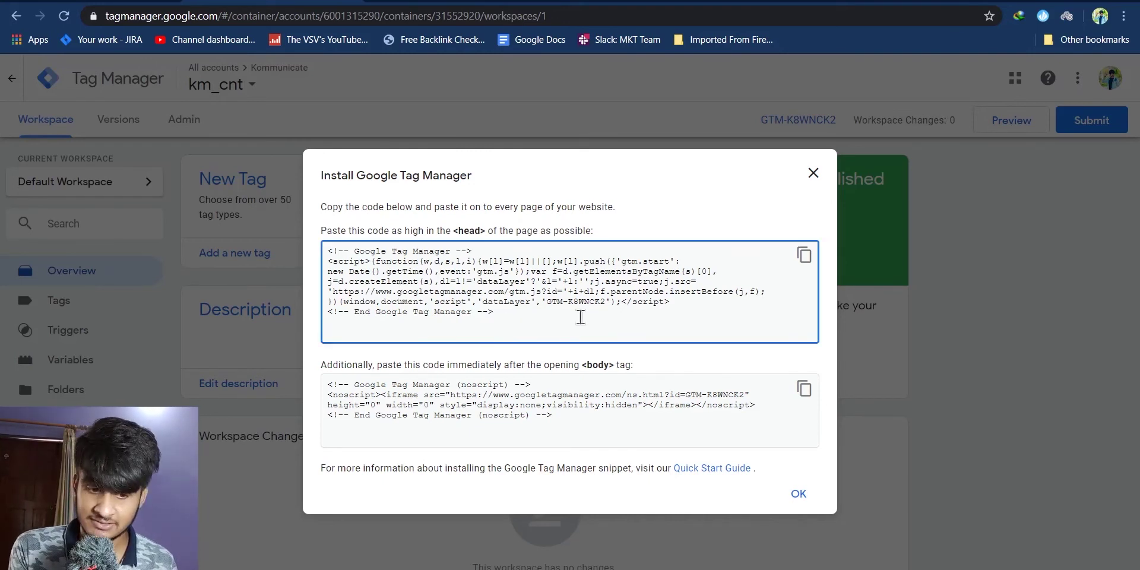
left_click(666, 220)
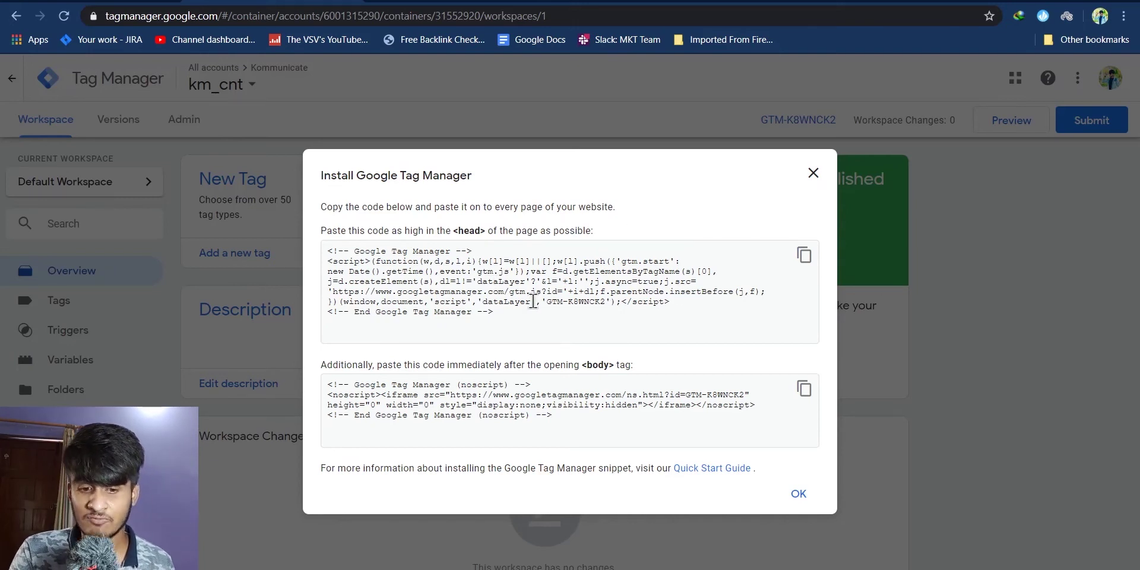
left_click(503, 404)
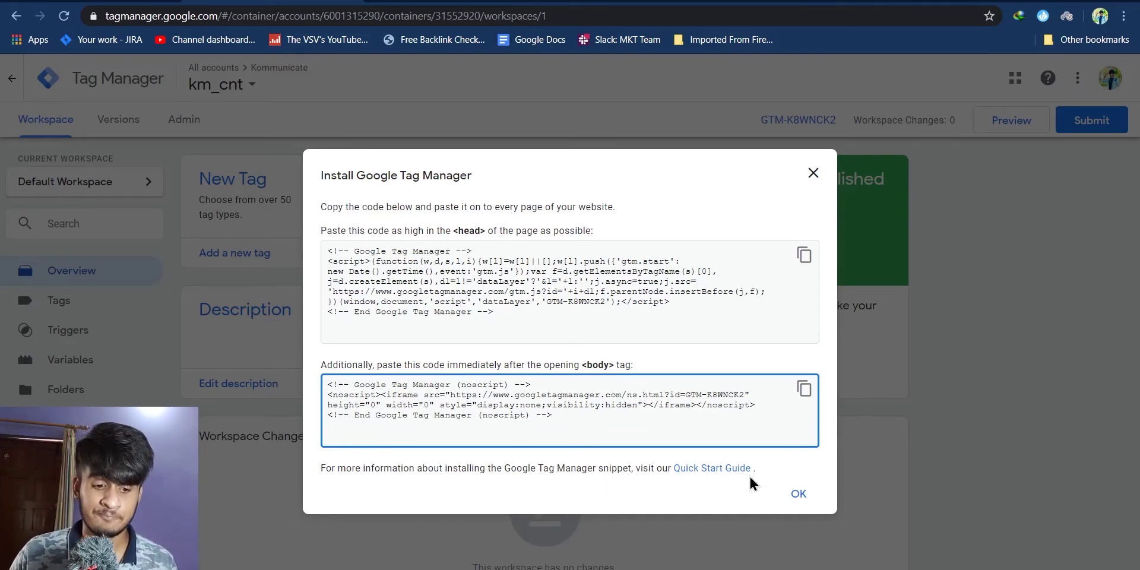
left_click(803, 498)
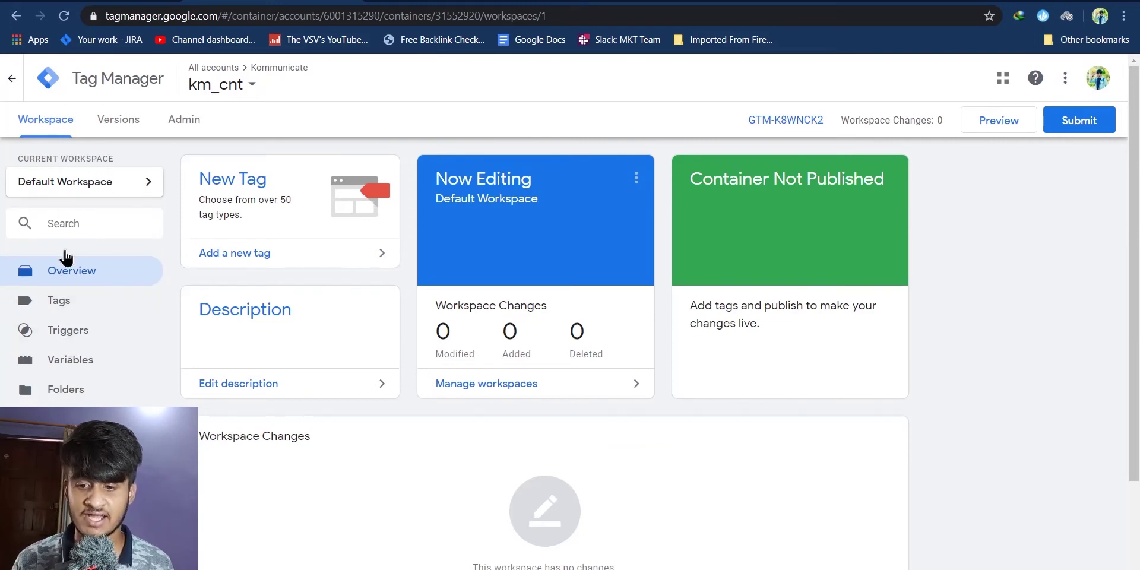
left_click(81, 308)
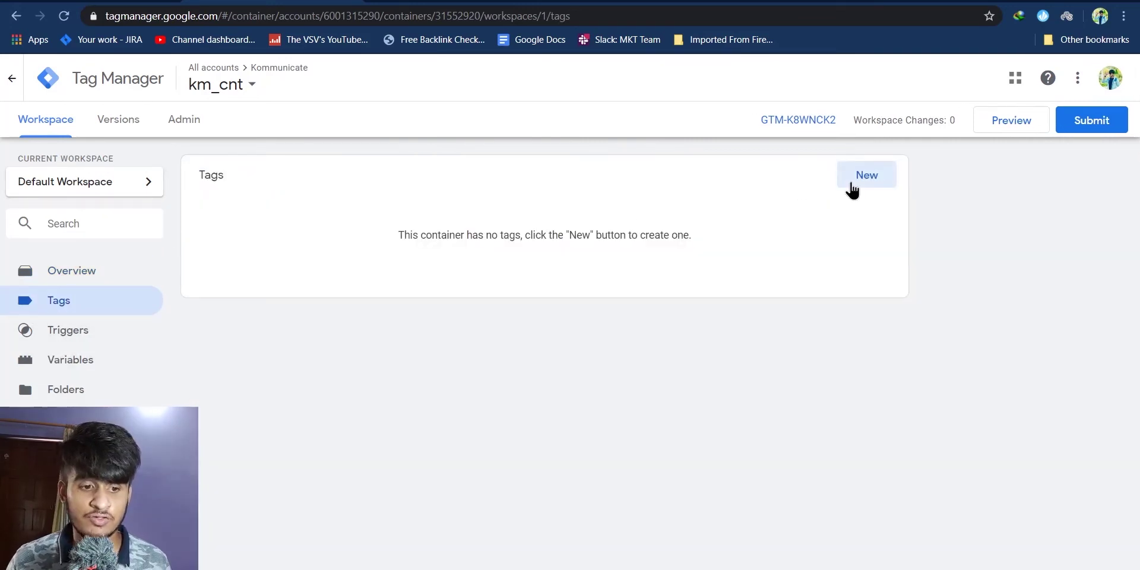
- Create a new tag named KM_livechat with the Custom HTML tag type
left_click(852, 189)
left_click(287, 79)
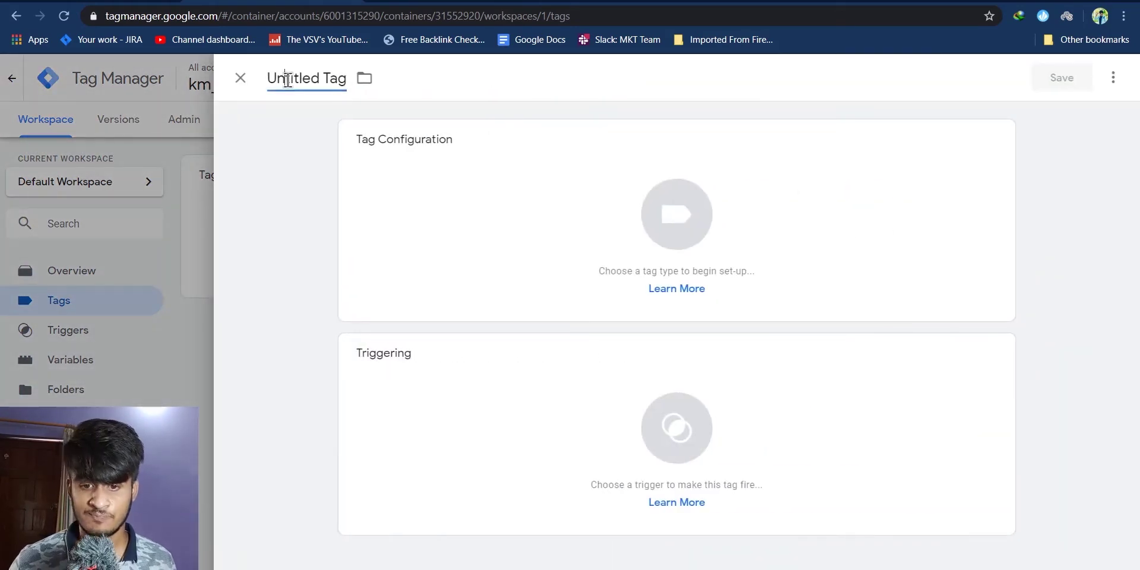
key("ctrl+a")
type("KM_livechat")
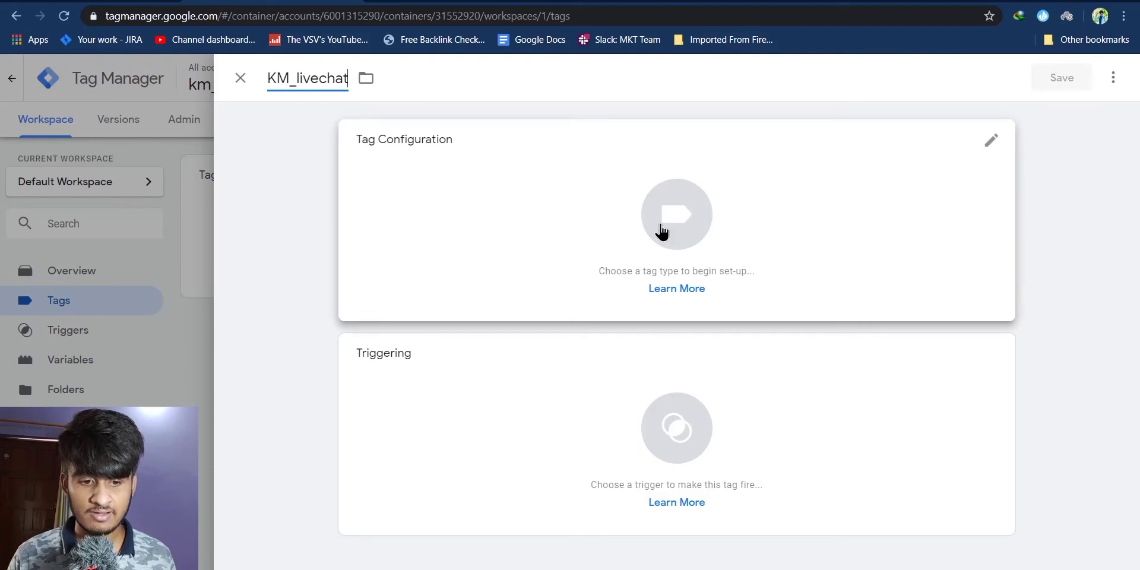
left_click(705, 223)
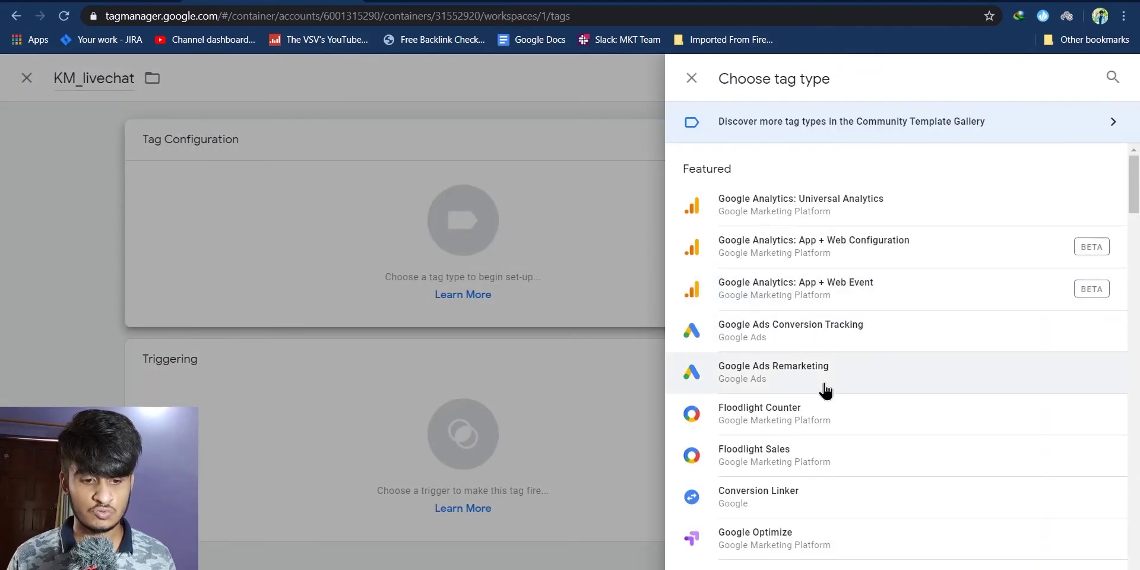
scroll(822, 389, "down", 5)
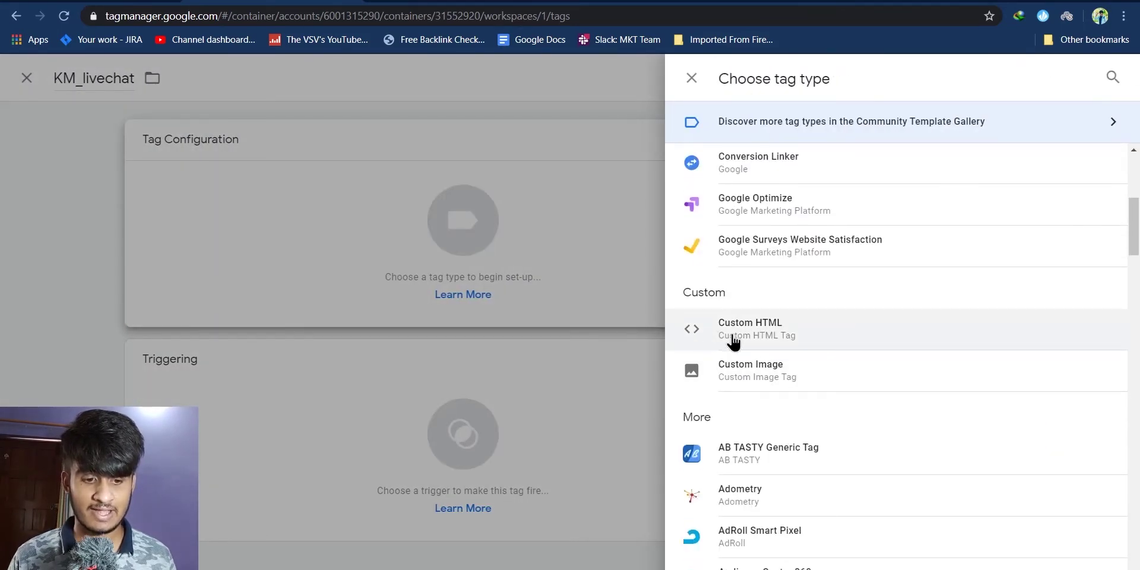
left_click(754, 344)
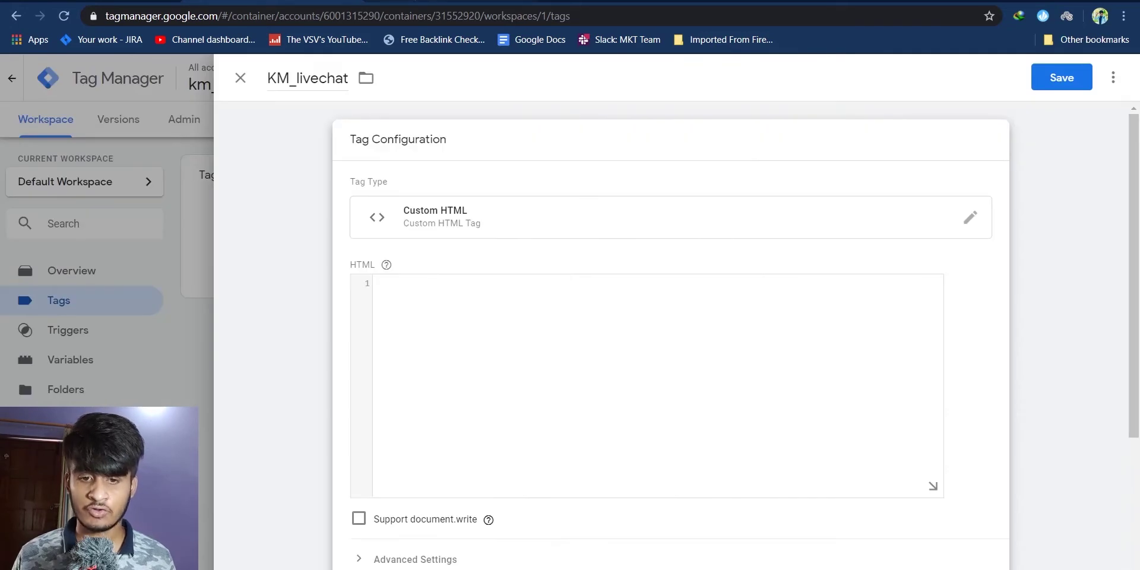
- Copy Kommunicate's website install script from Settings > Install > Web in a new tab
key("ctrl+t")
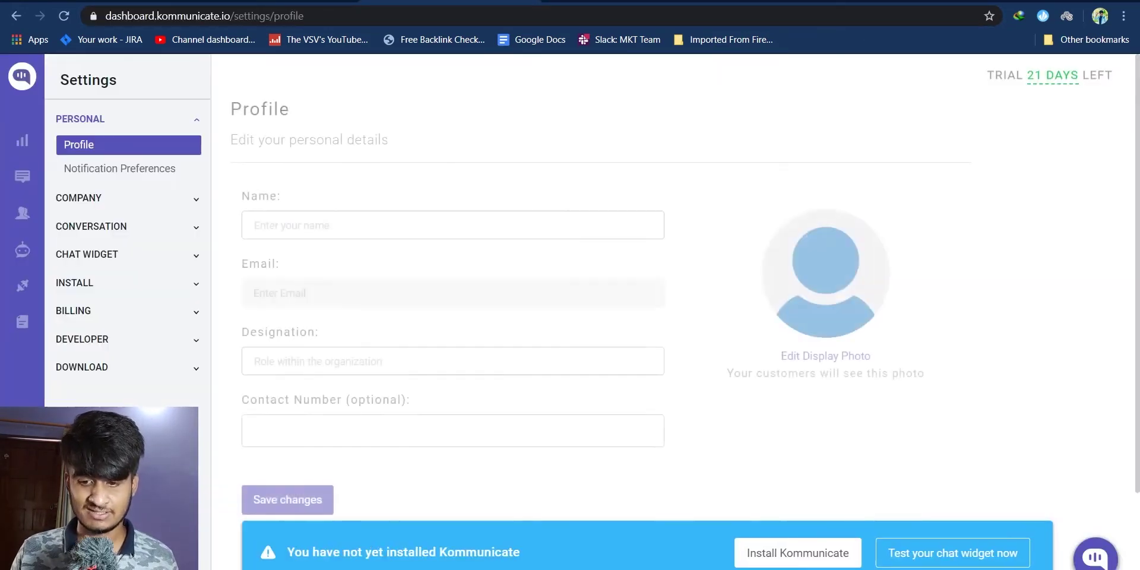
left_click(95, 283)
left_click(84, 314)
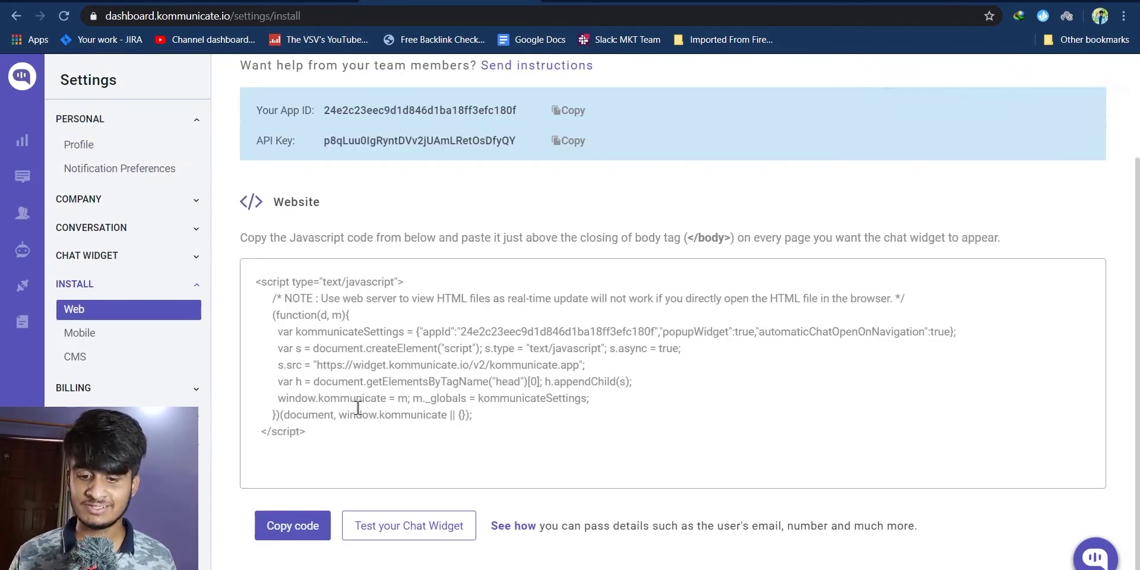
left_click(291, 528)
left_click(285, 3)
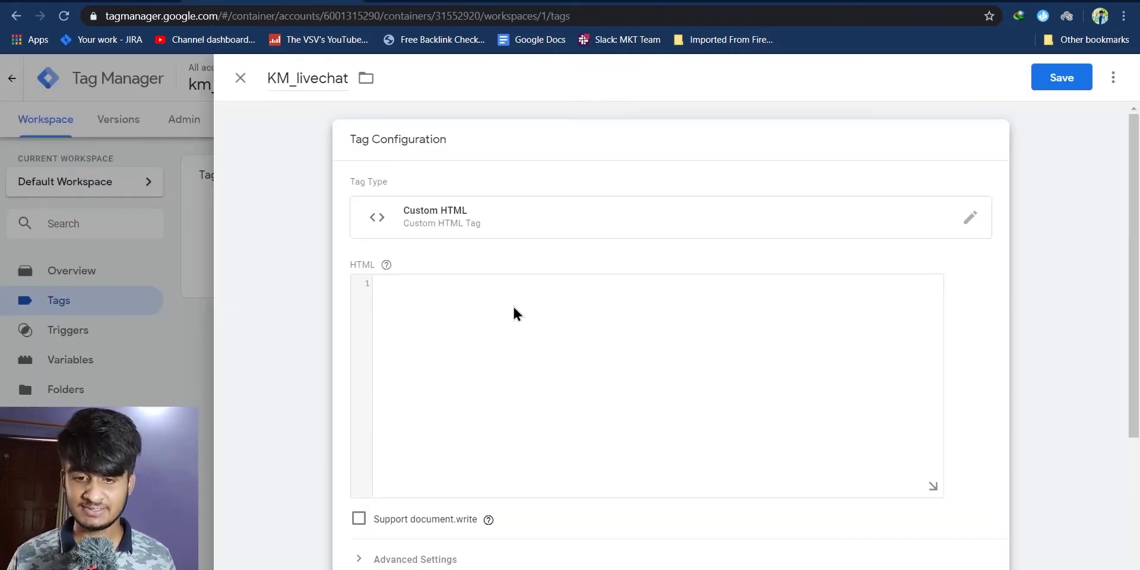
- Paste the Kommunicate script into the KM_livechat tag, set it to fire on All Pages, and save
key("ctrl+v")
scroll(493, 357, "down", 4)
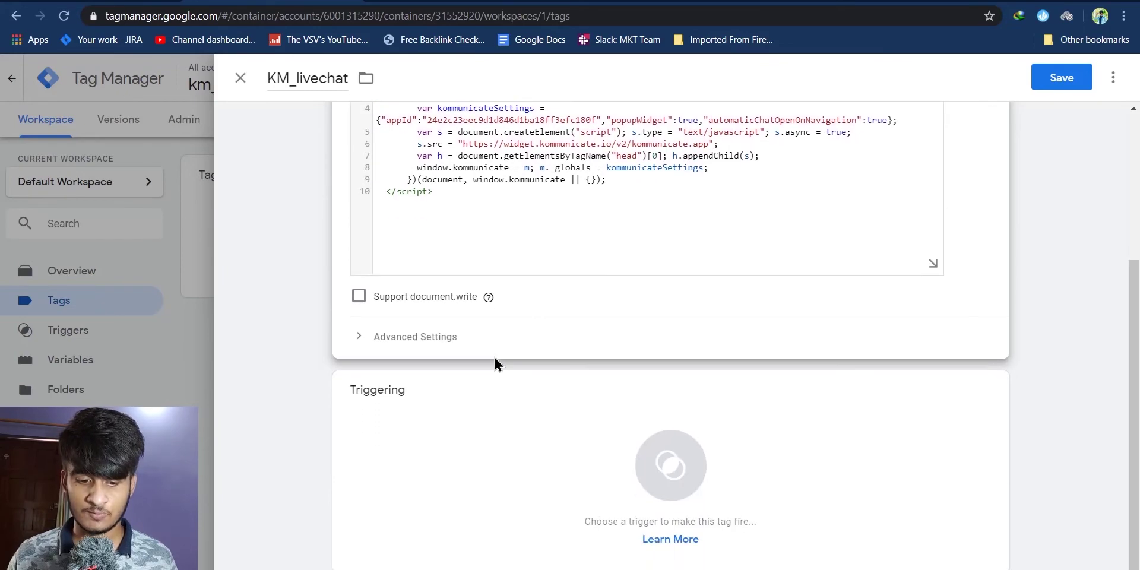
left_click(689, 477)
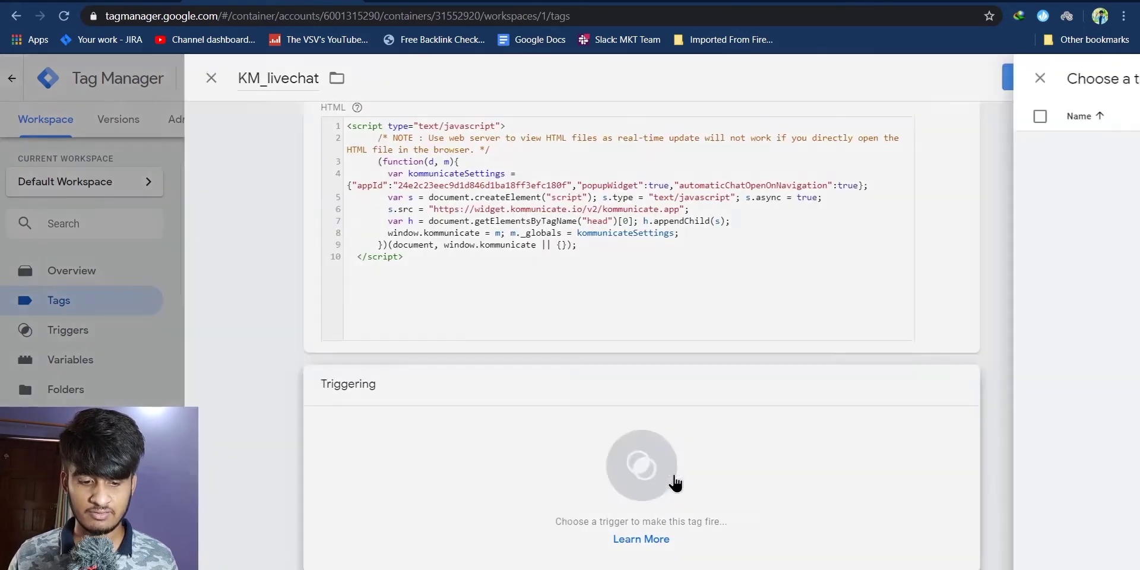
left_click(286, 149)
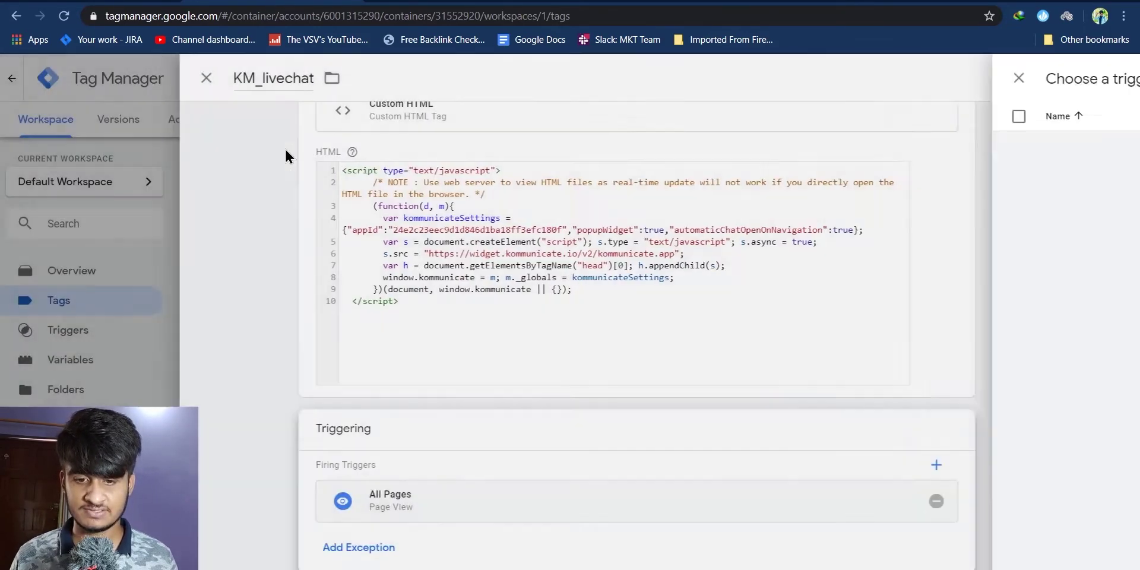
left_click(1060, 78)
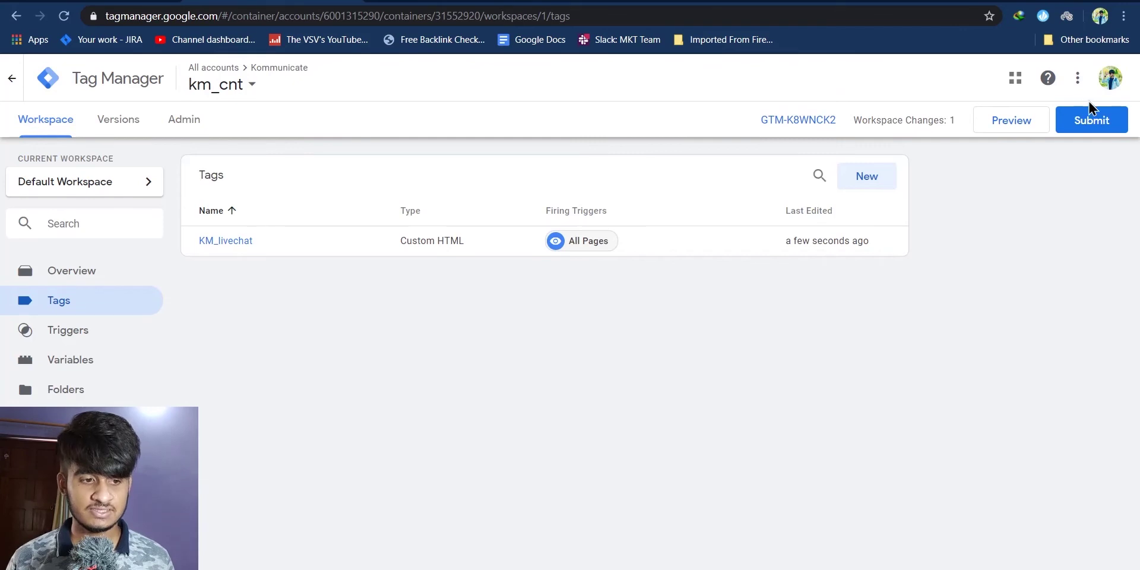
- Publish the workspace as version 'live chat plugin' described 'Kommunicate live chat plugin'
left_click(1089, 122)
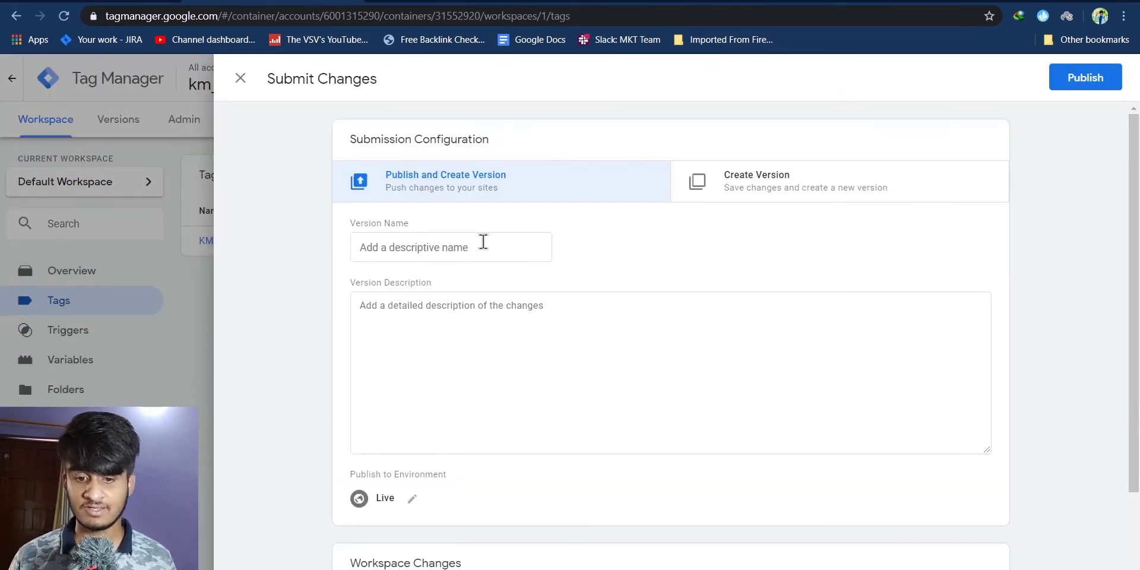
left_click(394, 247)
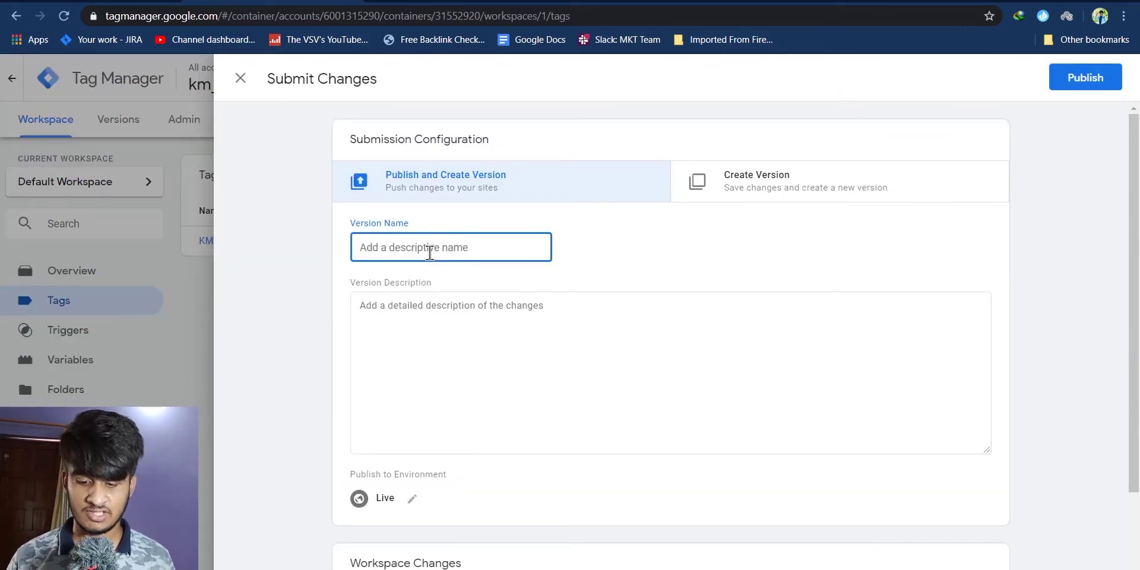
type("live chat plugin")
left_click(414, 323)
type("Kommuni")
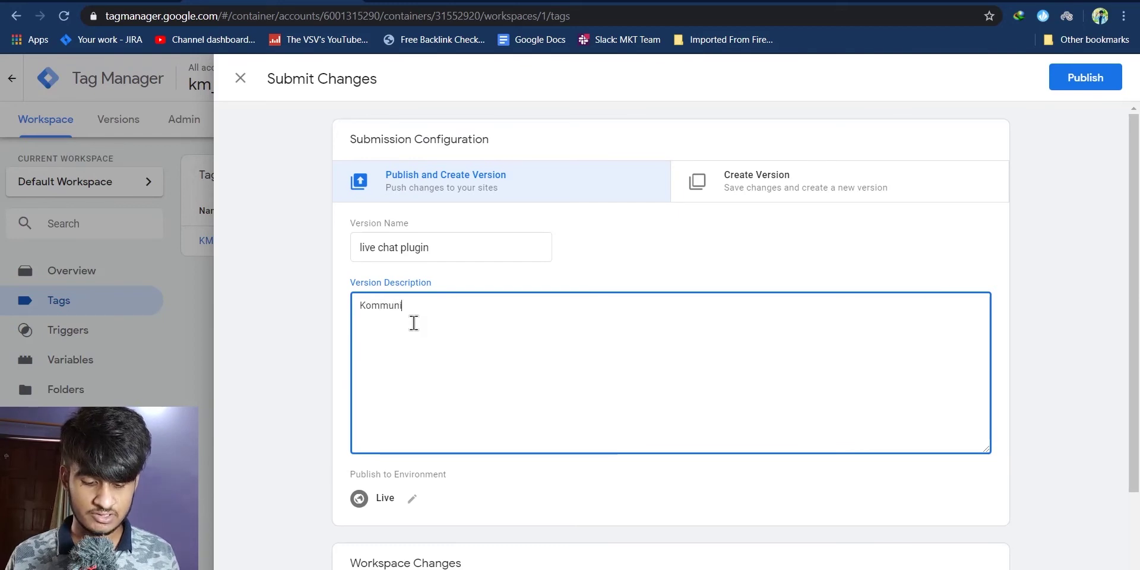
type("cate live chat plugin")
scroll(416, 326, "down", 1)
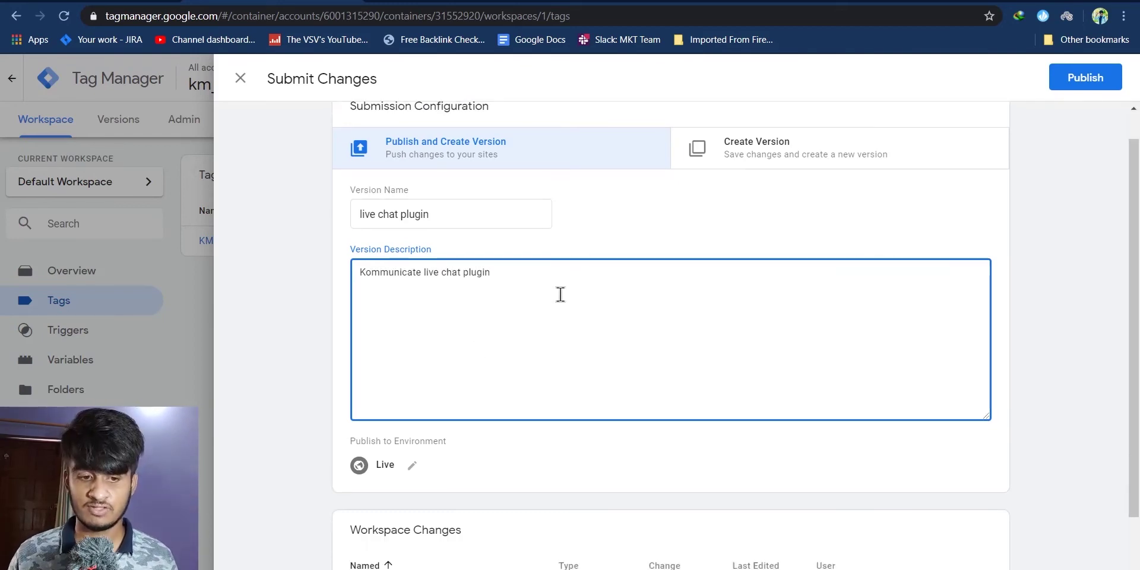
left_click(1113, 76)
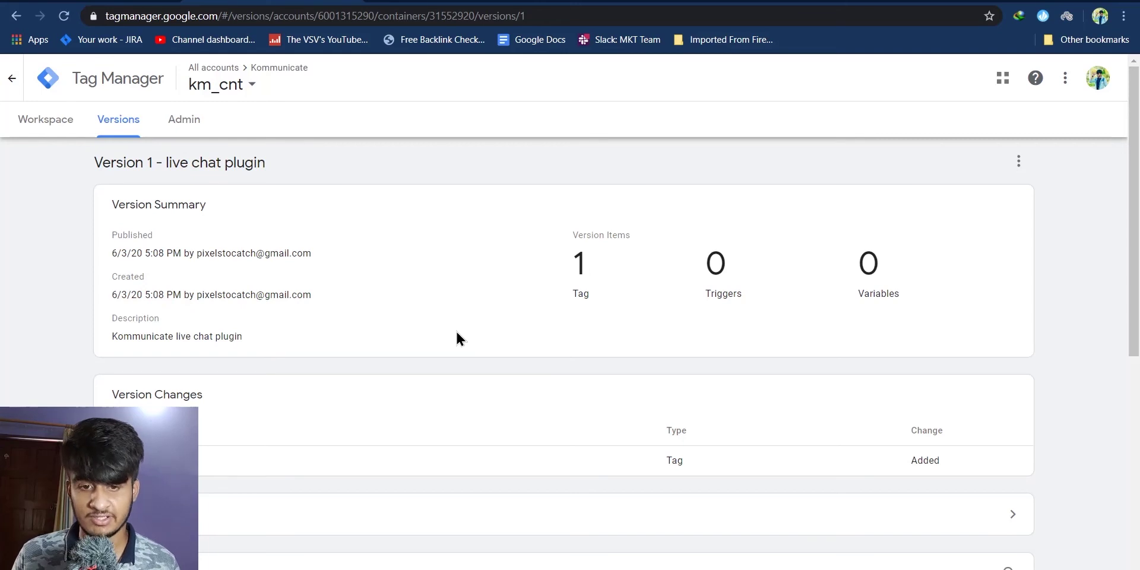
key("ctrl+Tab")
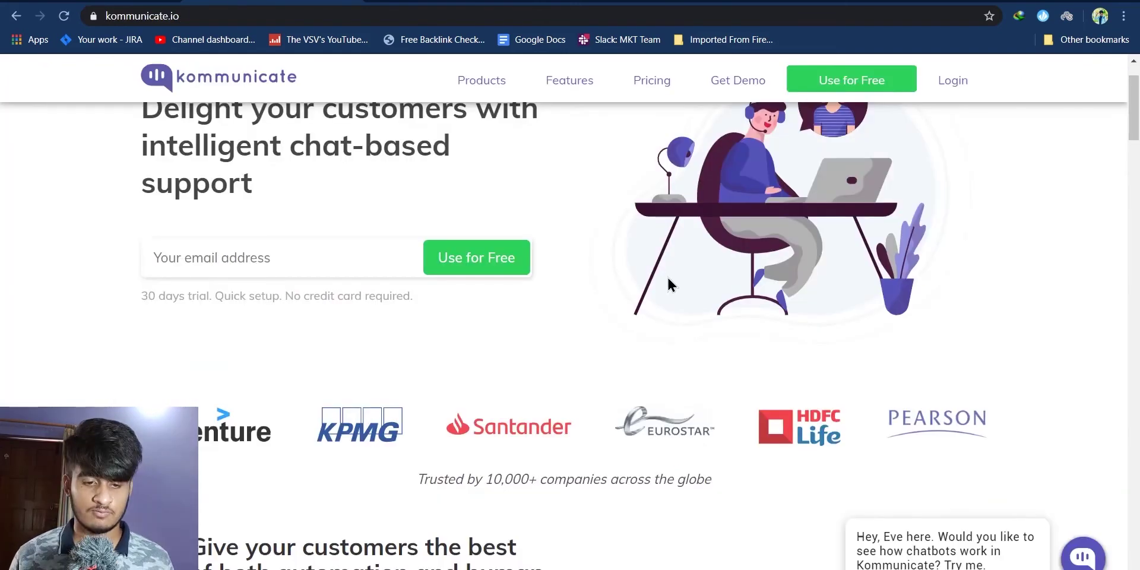
- Open the chat widget conversation from the greeting bubble on kommunicate.io
left_click(1010, 561)
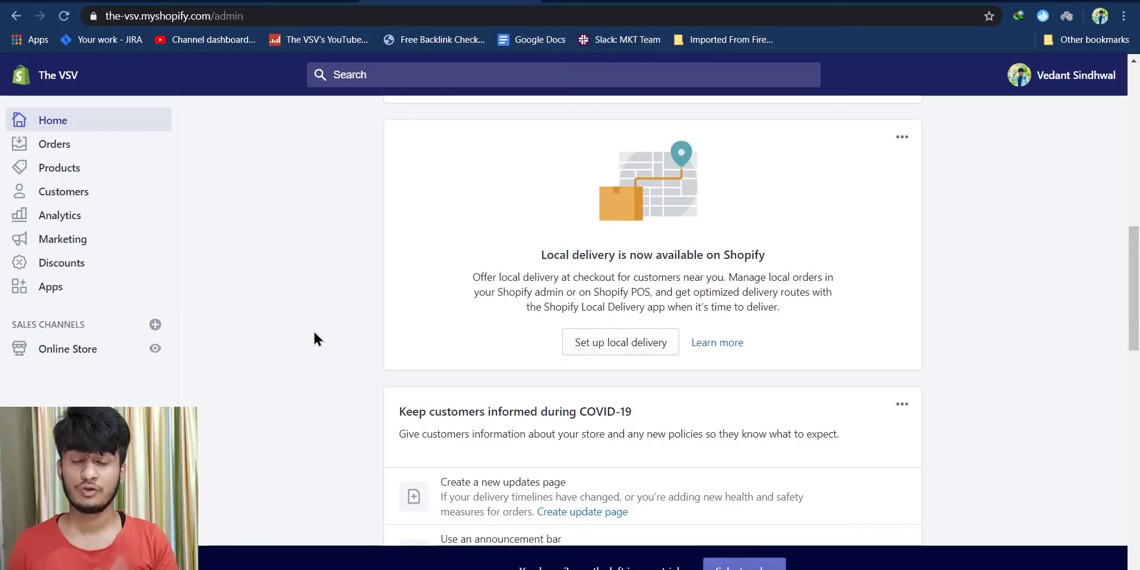
- Open the Debut theme's Sections/footer.liquid in Shopify's code editor via Themes > Actions > Edit code
scroll(314, 339, "down", 1)
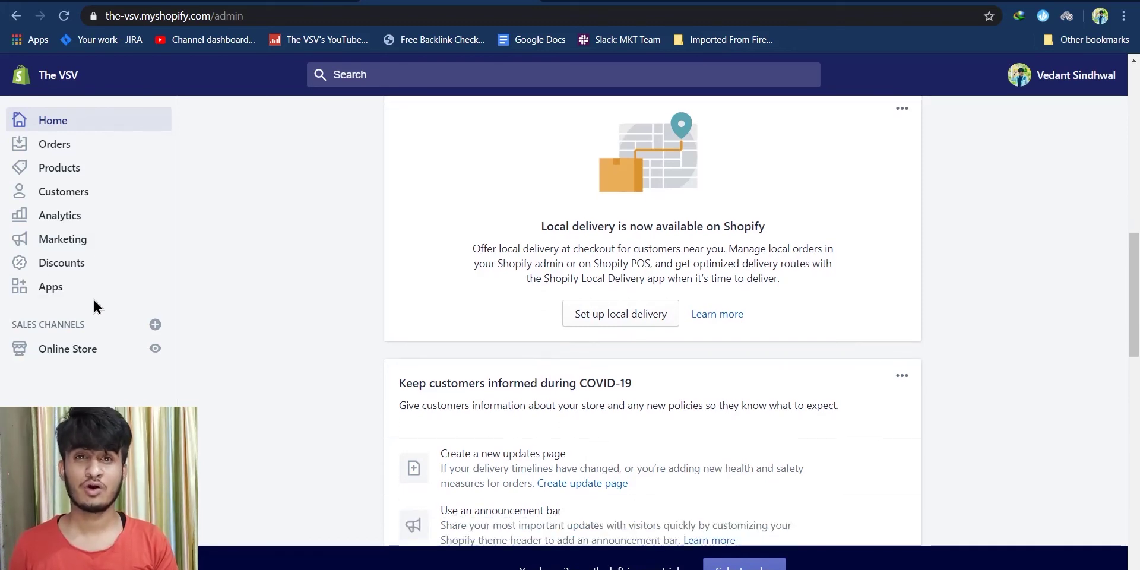
left_click(54, 352)
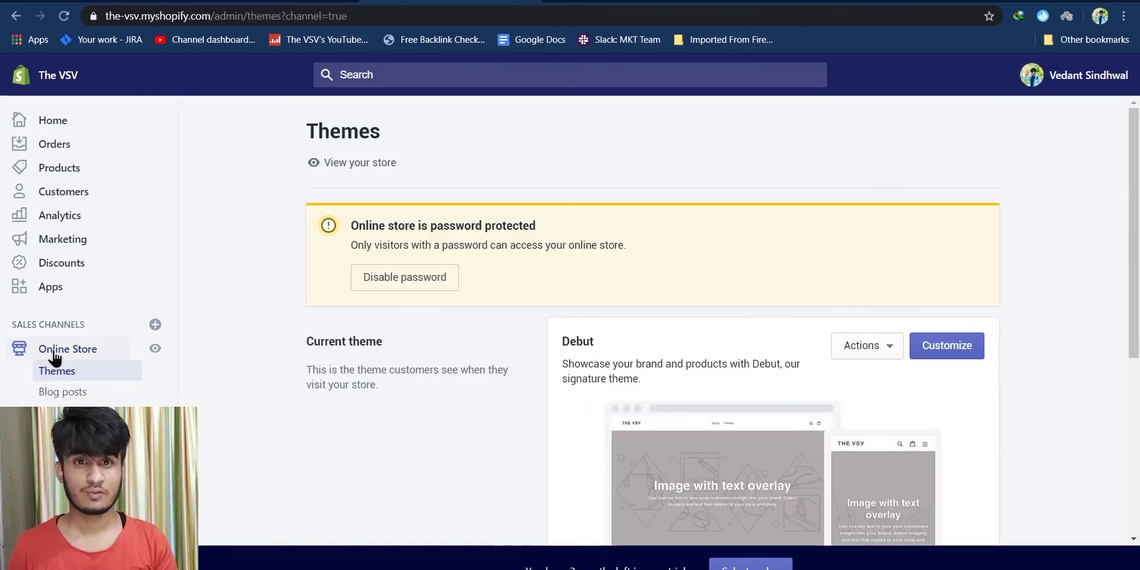
left_click(875, 357)
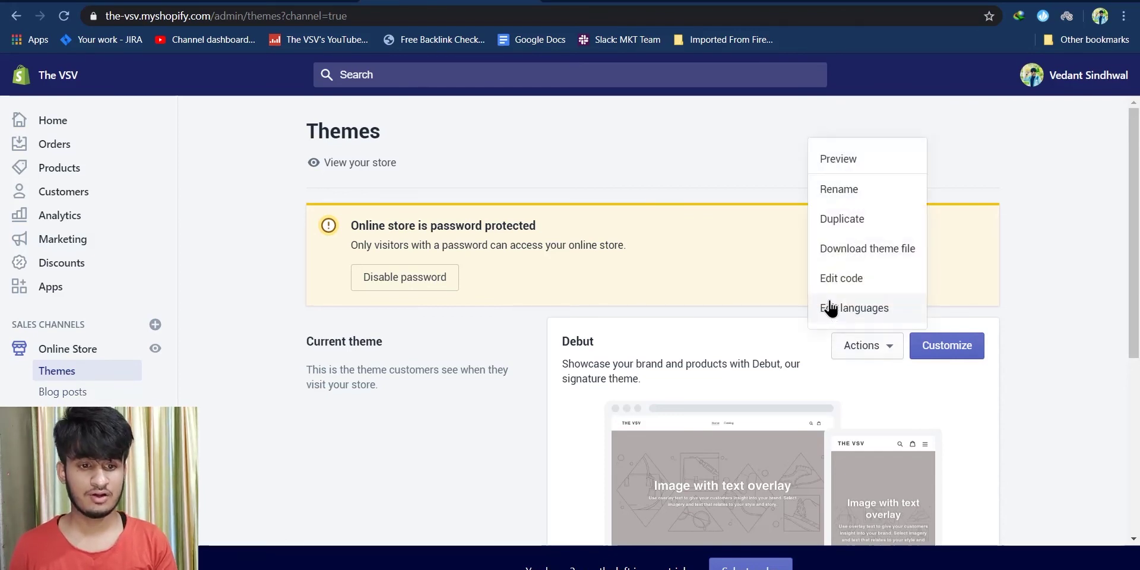
left_click(856, 280)
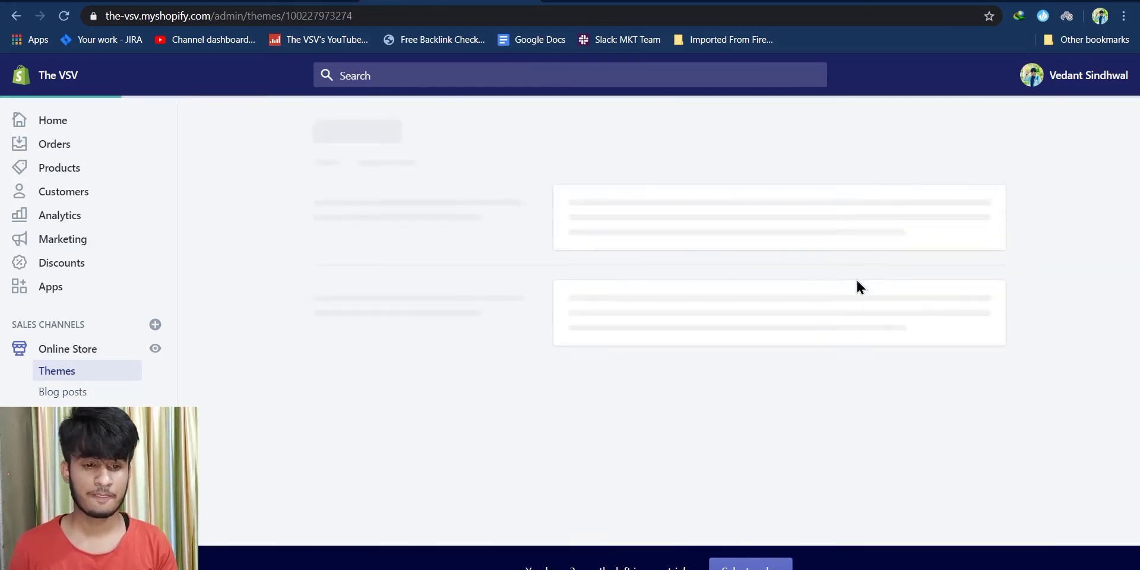
scroll(219, 254, "down", 4)
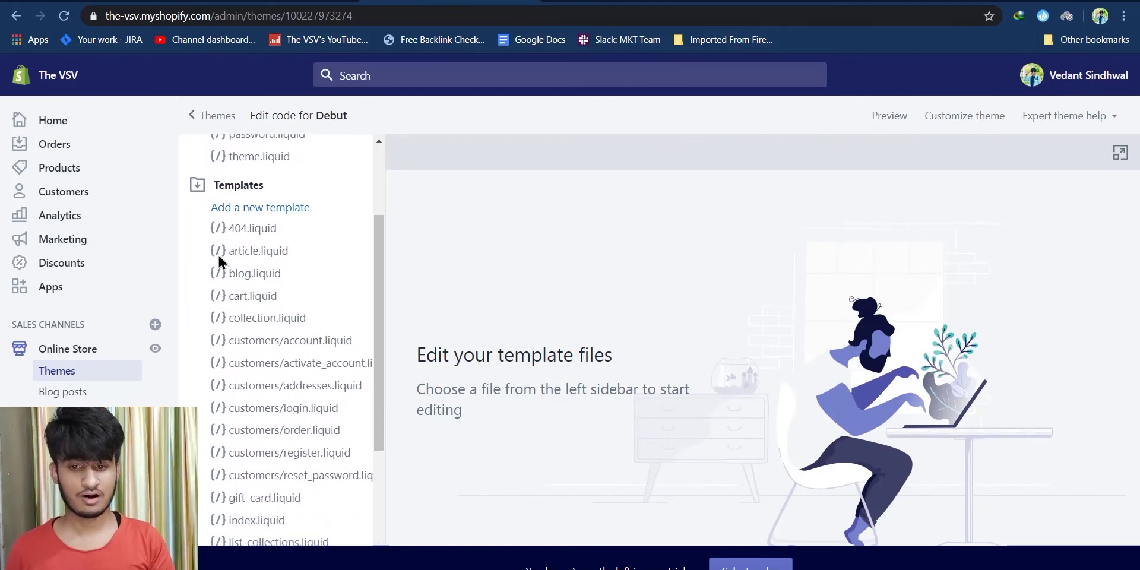
scroll(244, 457, "down", 2)
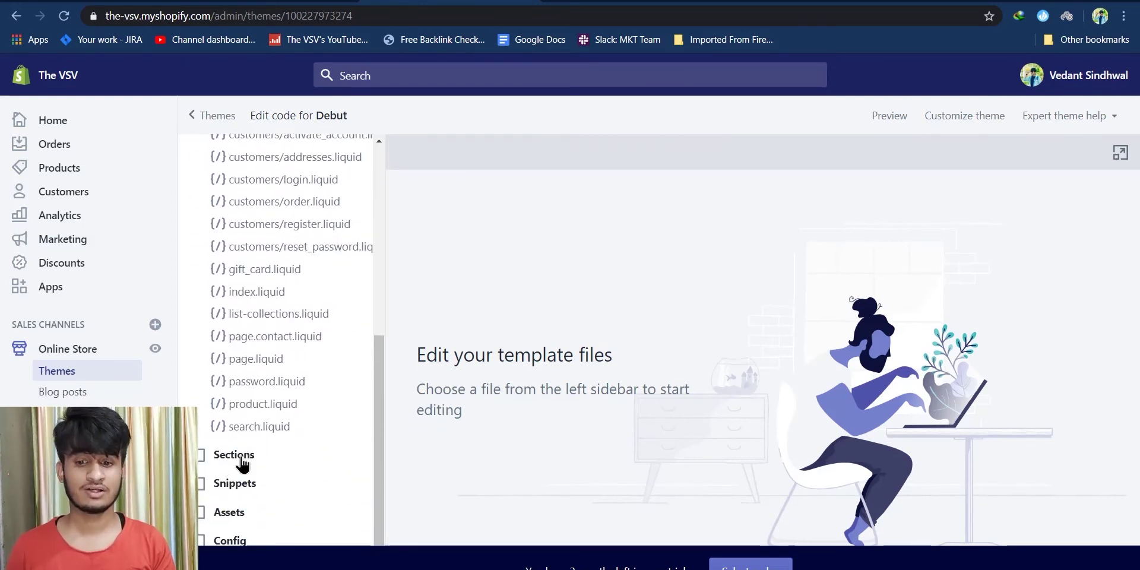
scroll(242, 462, "down", 3)
scroll(241, 458, "down", 3)
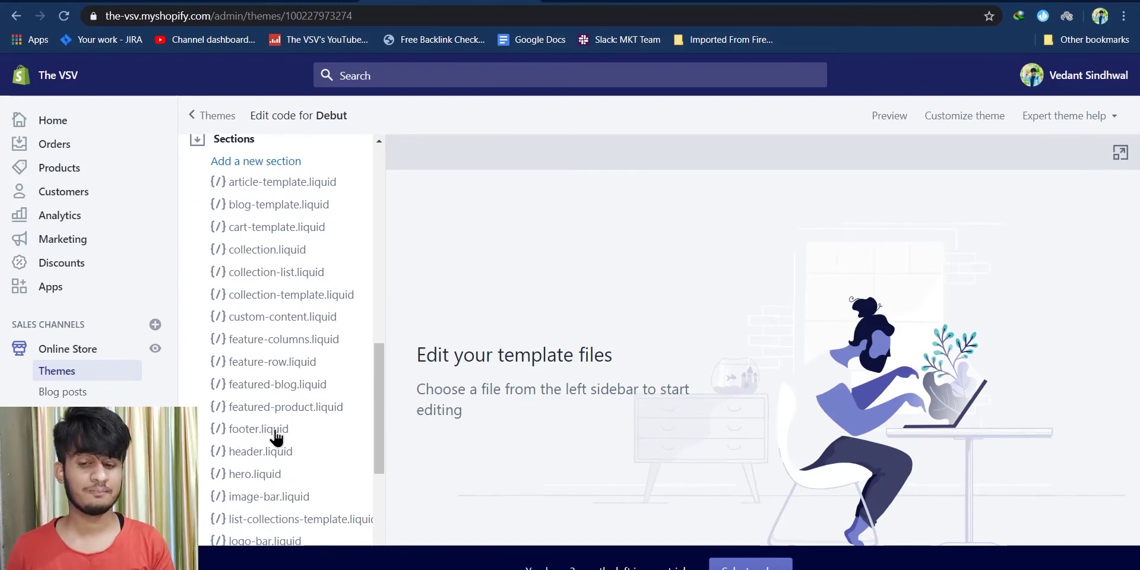
left_click(253, 438)
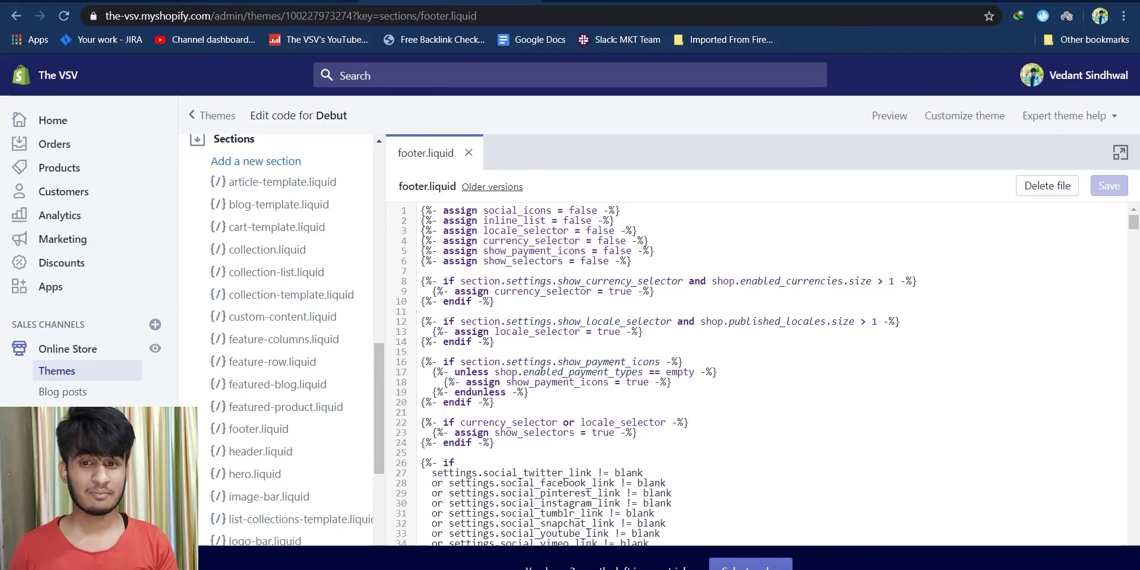
left_click(291, 1)
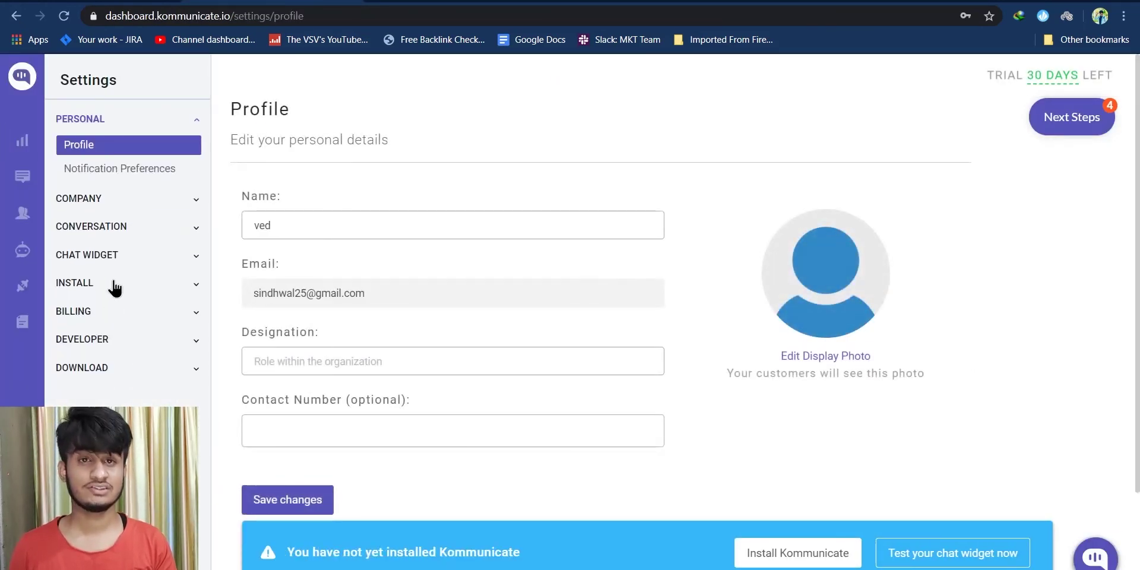
- Copy the widget script from Kommunicate's Settings > Install > Web page
left_click(114, 284)
left_click(87, 312)
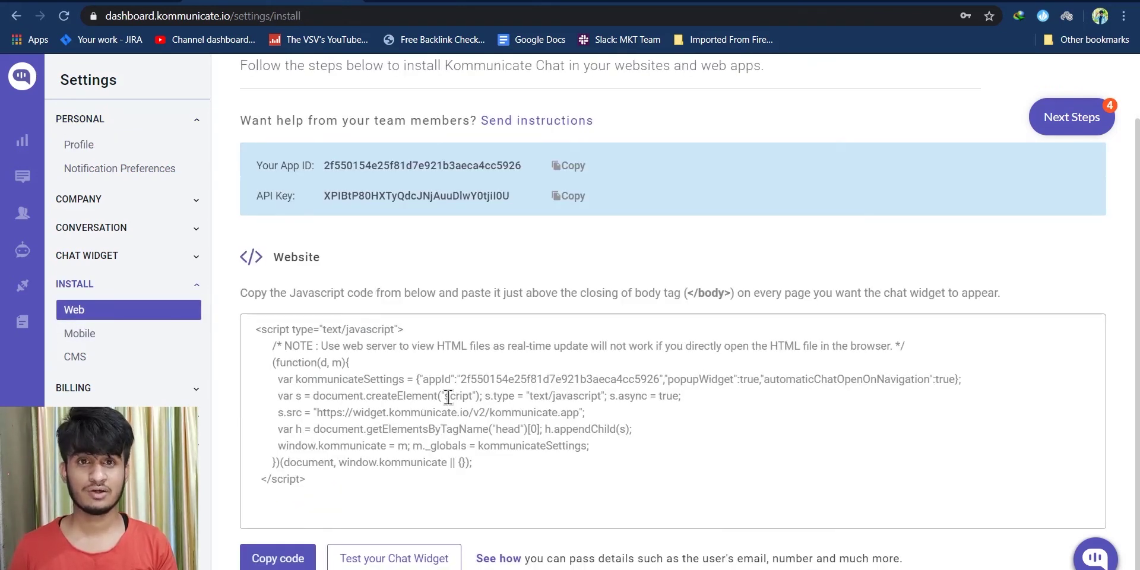
left_click(275, 559)
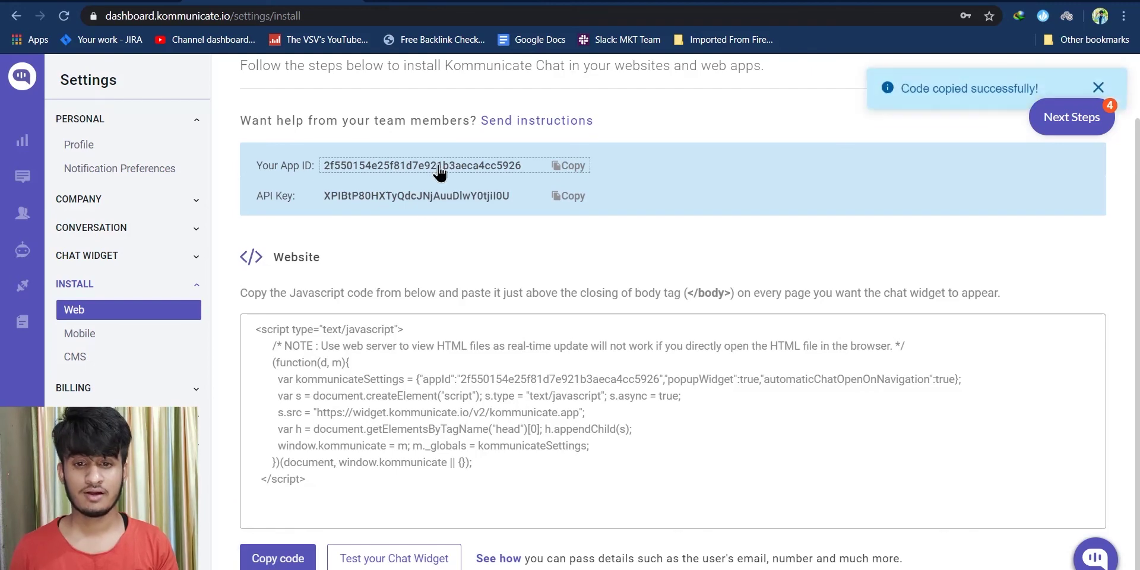
left_click(416, 5)
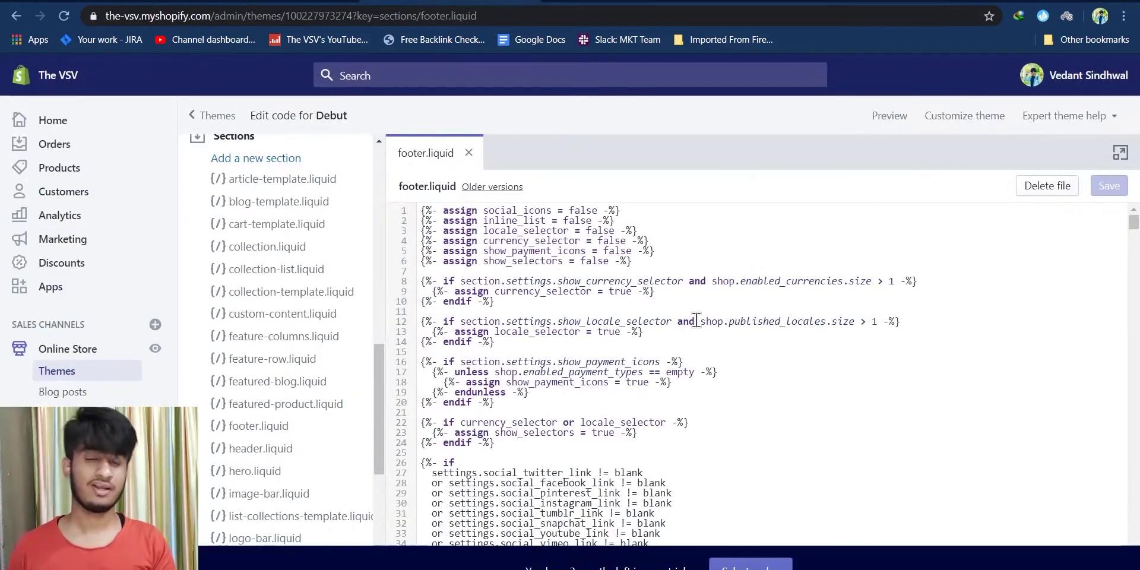
- Paste the Kommunicate script after </footer>, save footer.liquid, and open the storefront chat widget
scroll(696, 320, "down", 20)
scroll(696, 320, "down", 20)
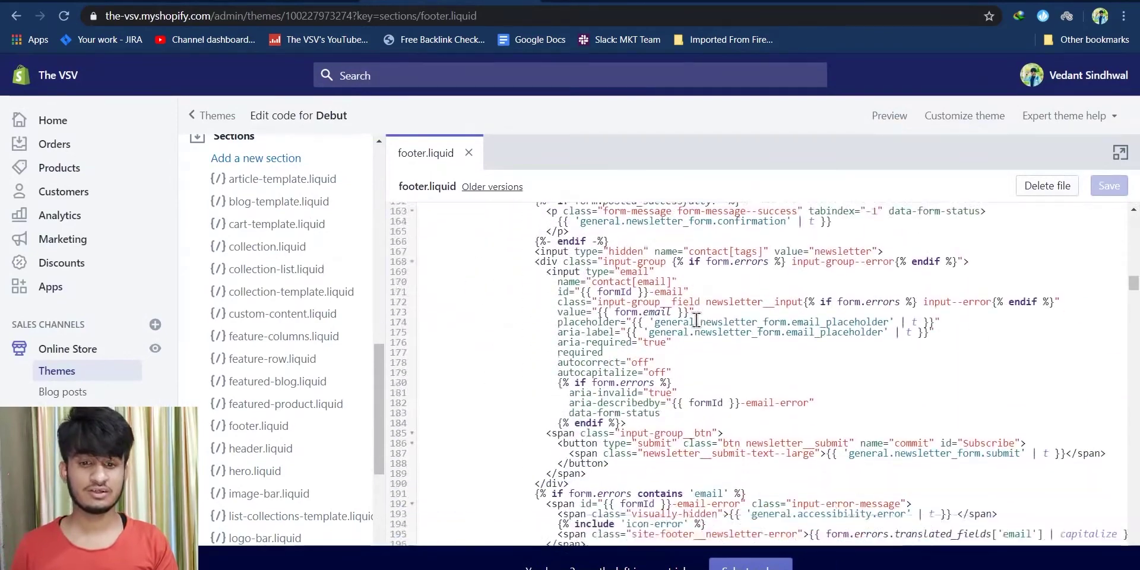
scroll(696, 320, "down", 12)
left_click(433, 374)
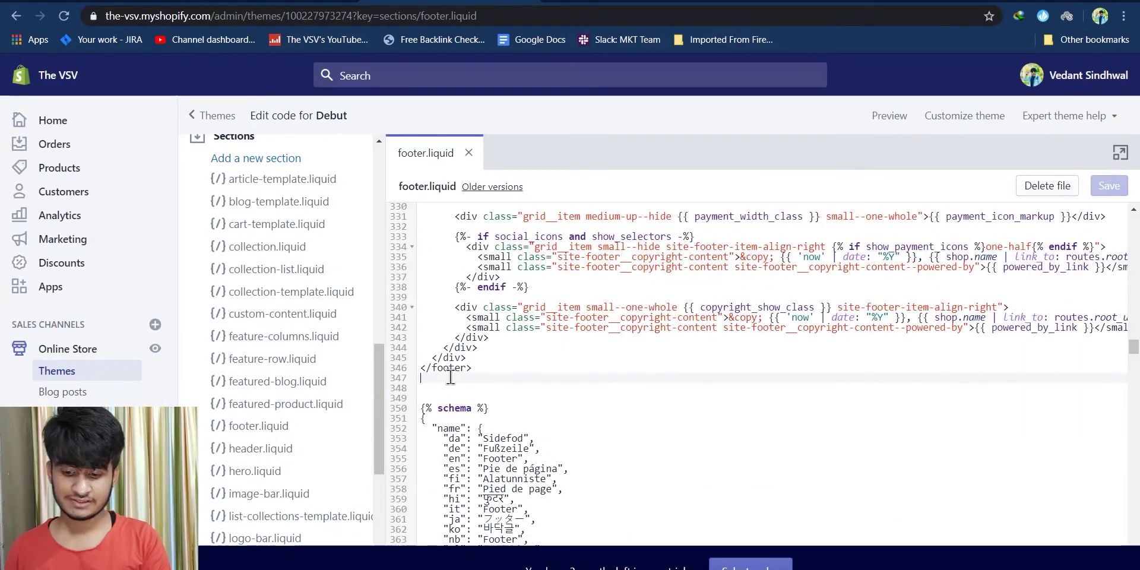
key("ctrl+v")
left_click(540, 408)
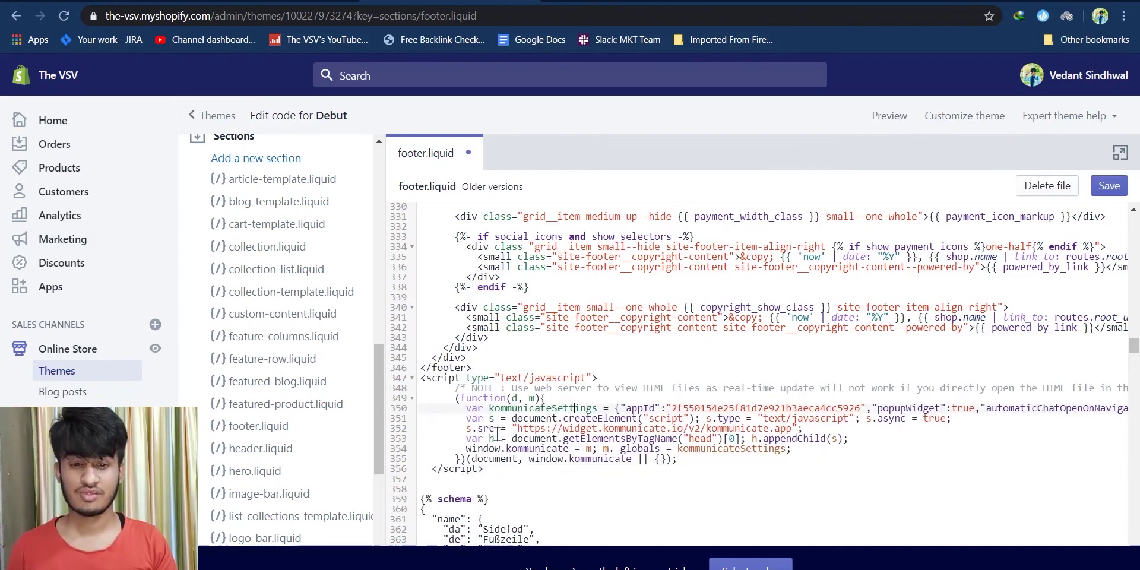
left_click(1108, 187)
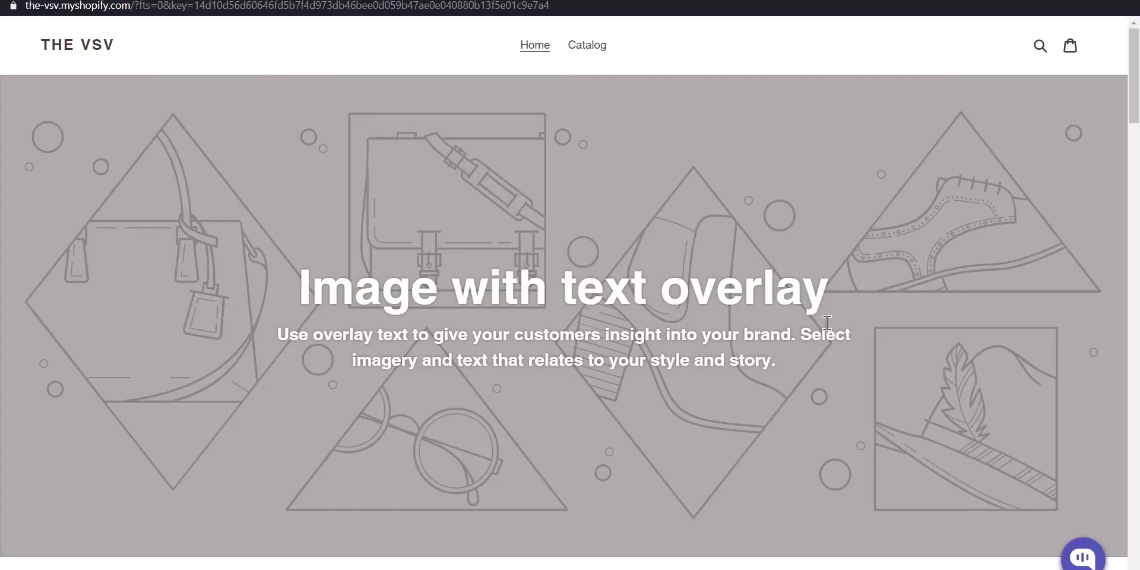
left_click(1084, 559)
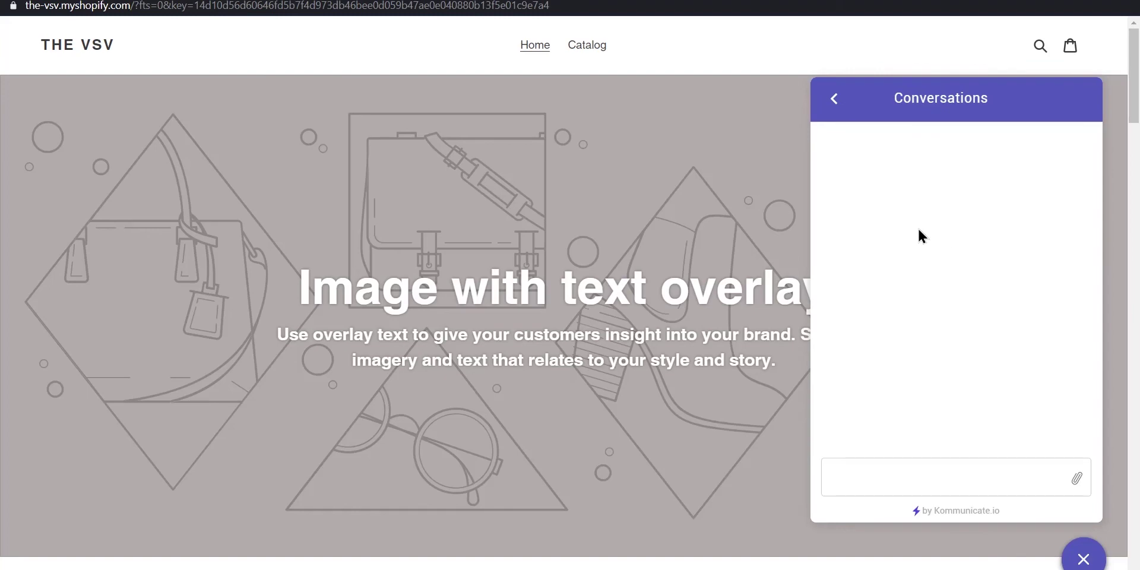